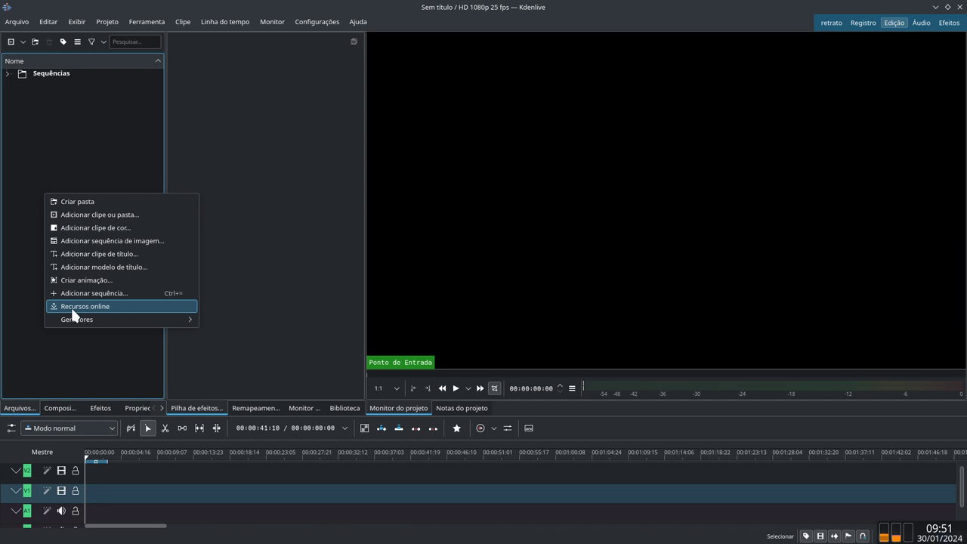
Open the online resources and search the Pixabay Photos service for "passaro".
left_click(72, 307)
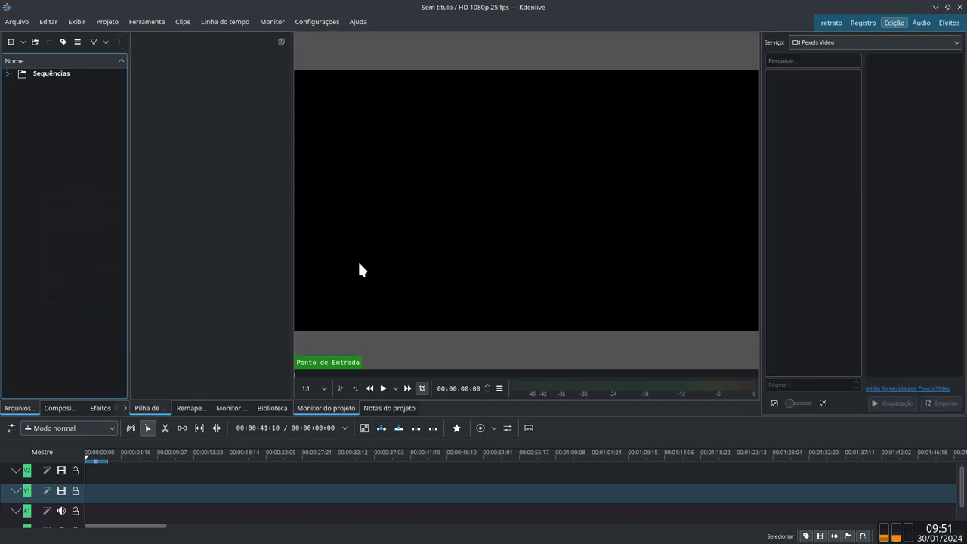
left_click(842, 41)
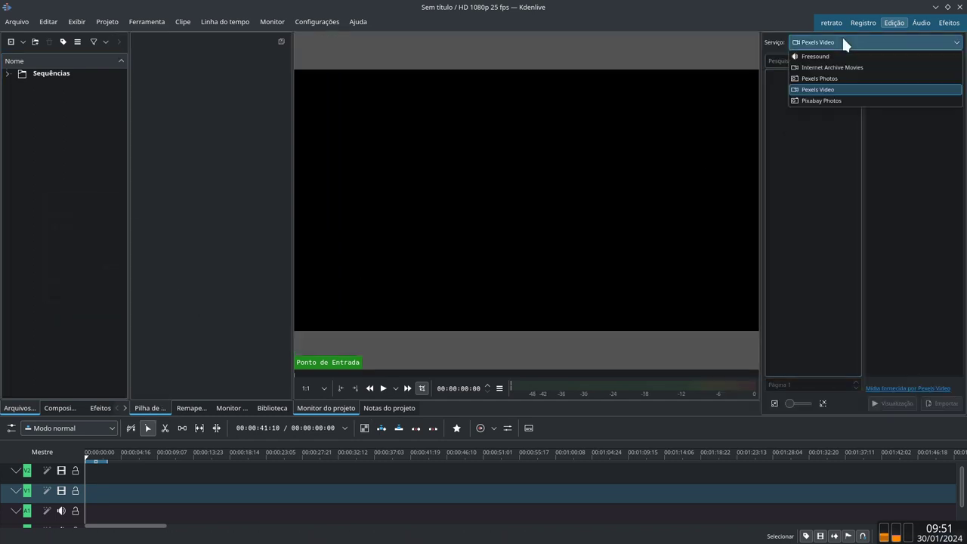
left_click(845, 101)
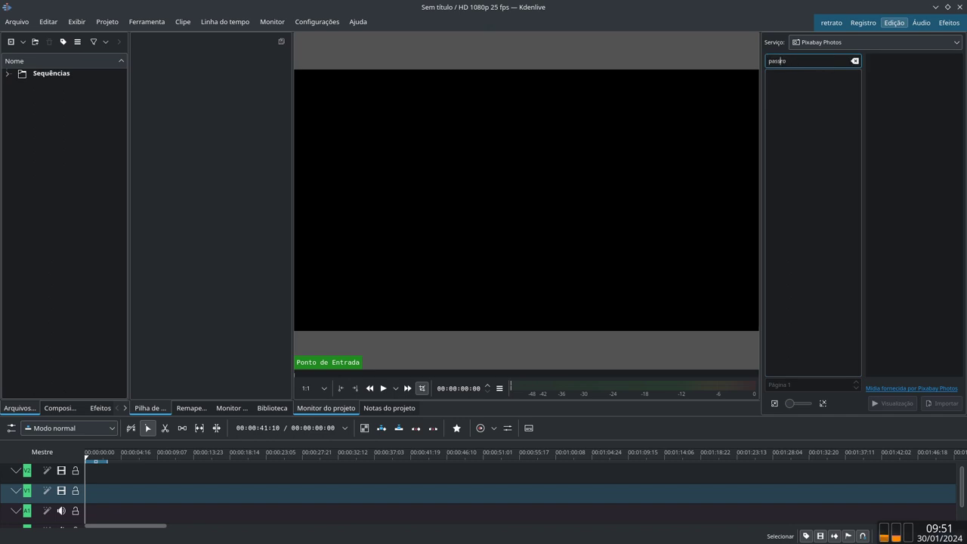
type("passaro")
key("Return")
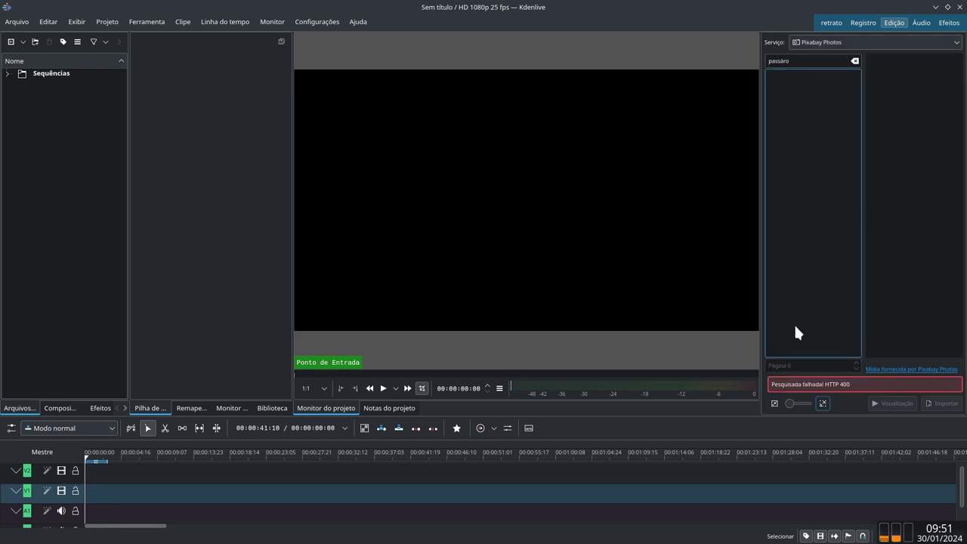
Search for "bird" and switch the online resource service to Pexels Video.
left_click(785, 63)
type("bird")
key("Return")
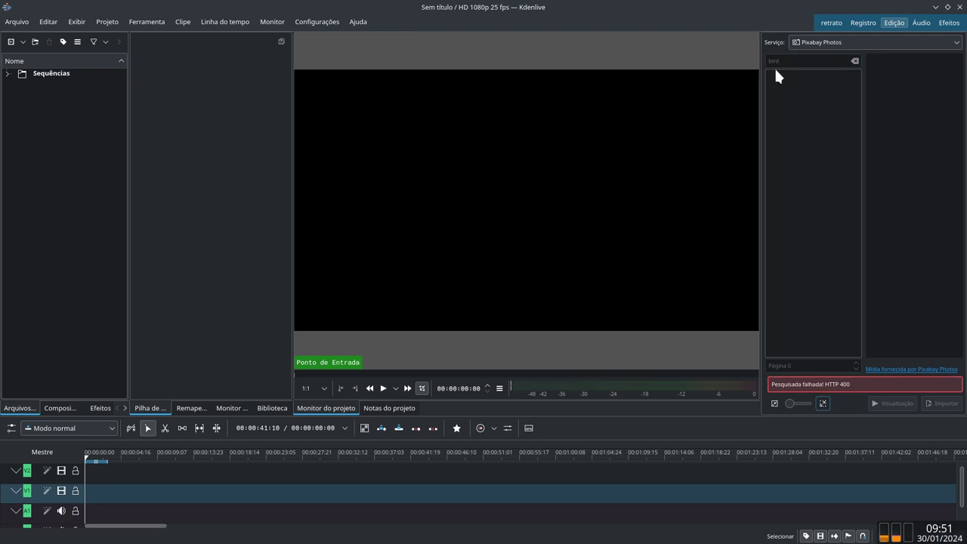
left_click(836, 42)
left_click(826, 86)
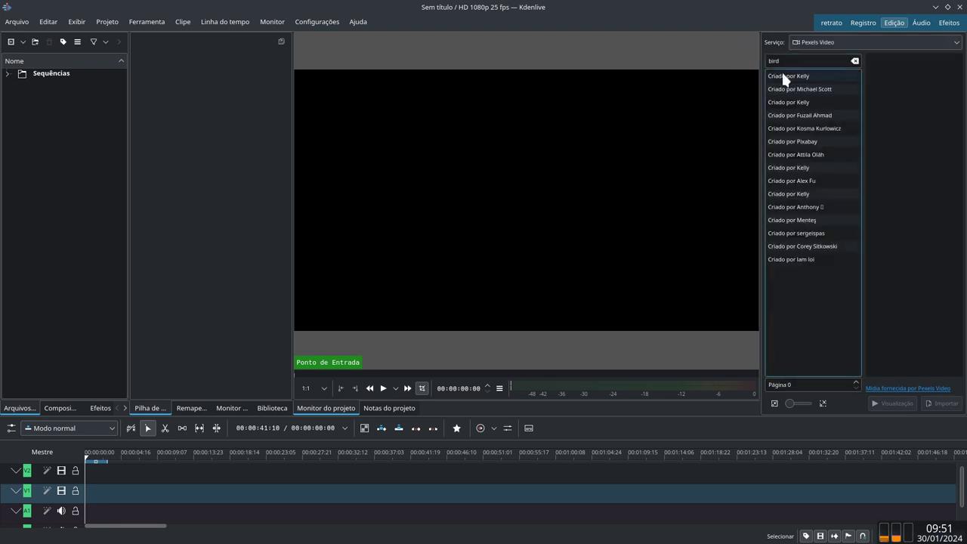
Preview the first "bird" video result and widen the clip monitor.
left_click(784, 76)
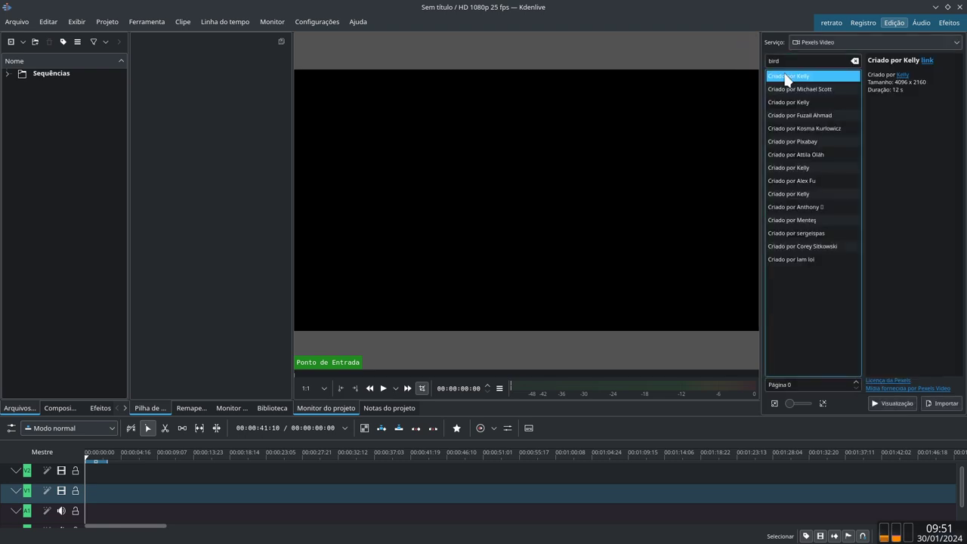
left_click(900, 403)
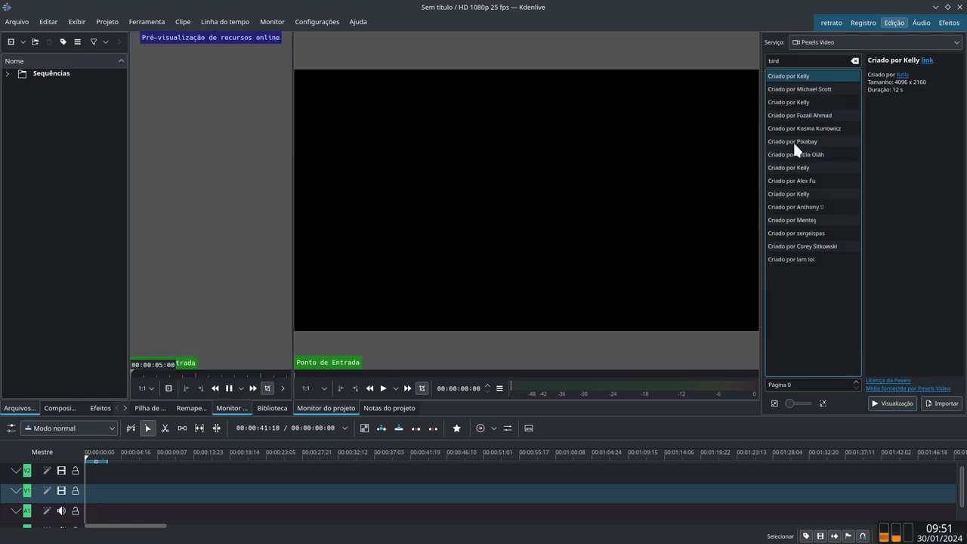
left_click_drag(295, 209, 449, 218)
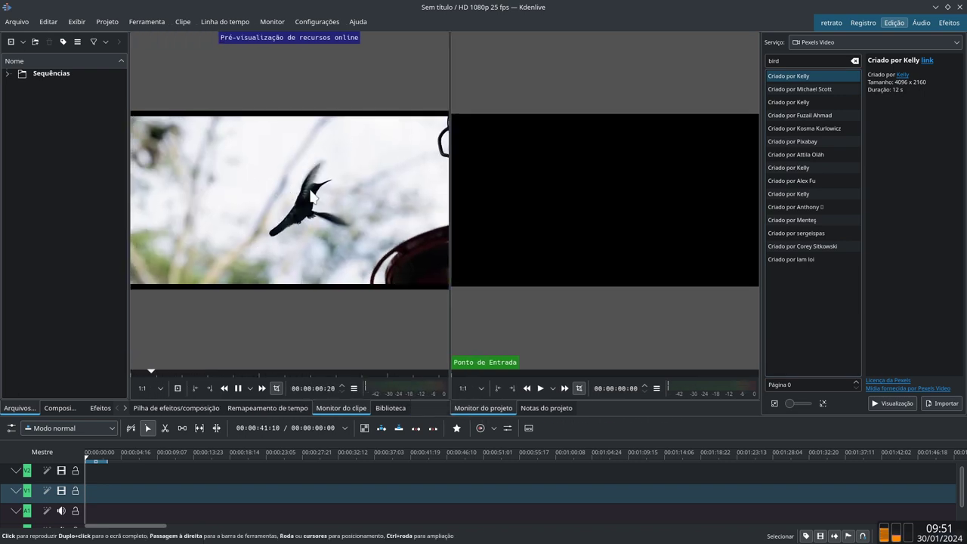
Show the "bird" results from Pexels Photos, select the third photo, and raise the result list's zoom to maximum.
left_click(856, 43)
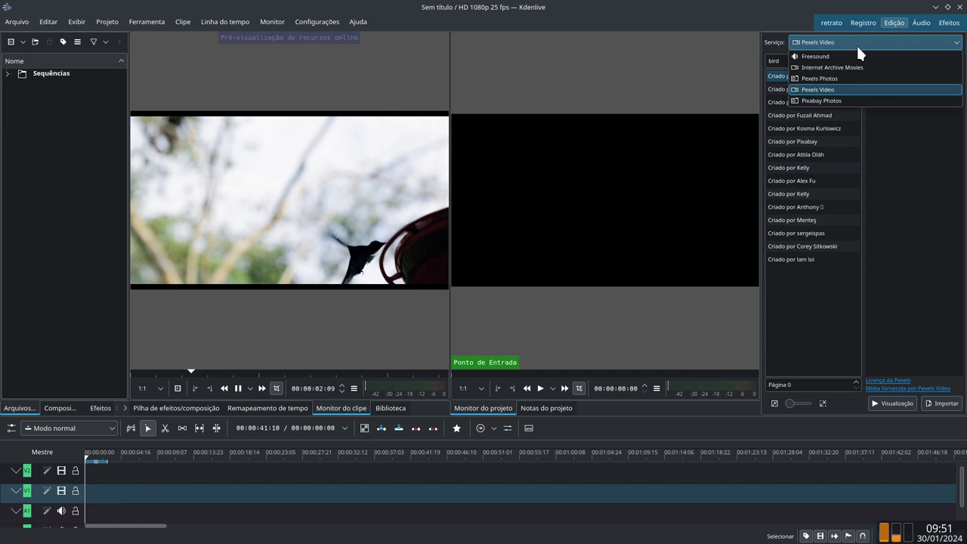
left_click(842, 78)
left_click(789, 60)
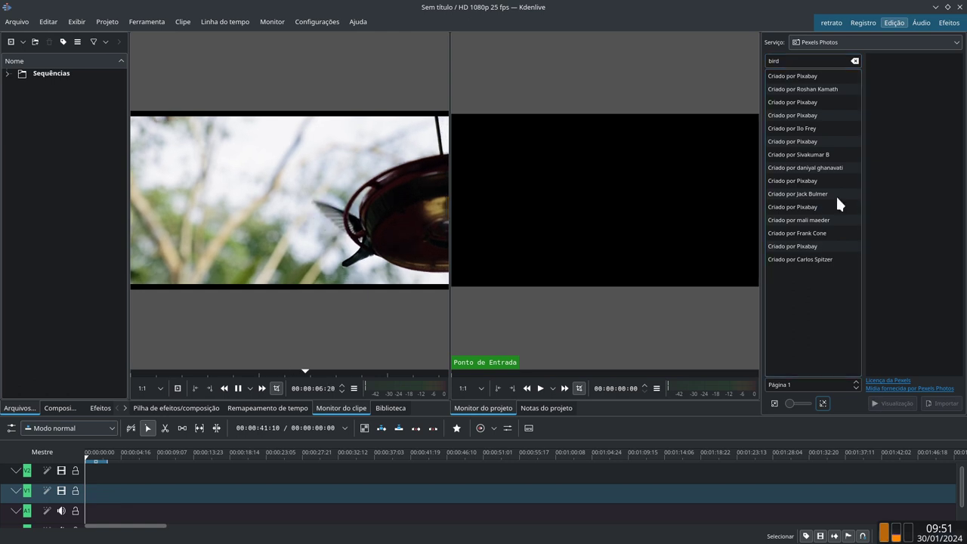
left_click(805, 103)
left_click(914, 401)
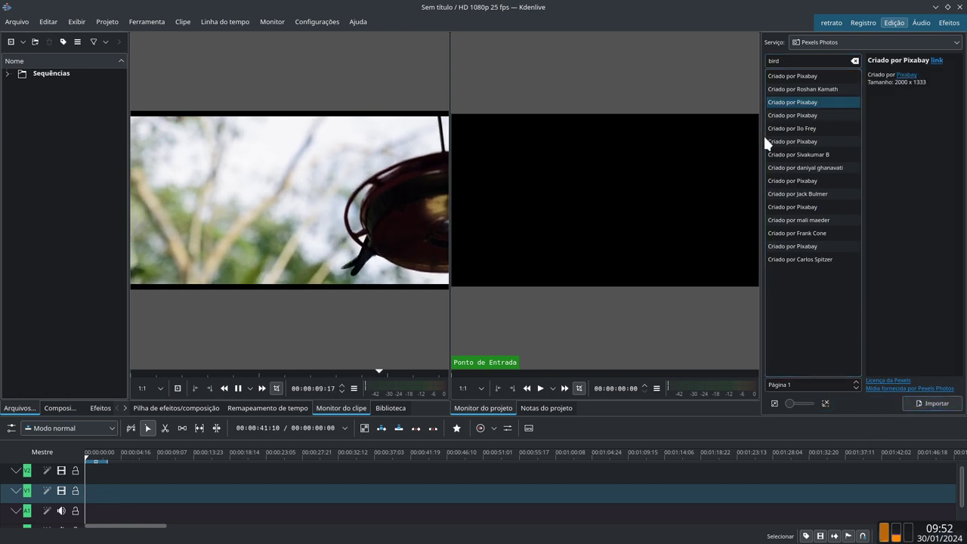
left_click_drag(789, 403, 835, 404)
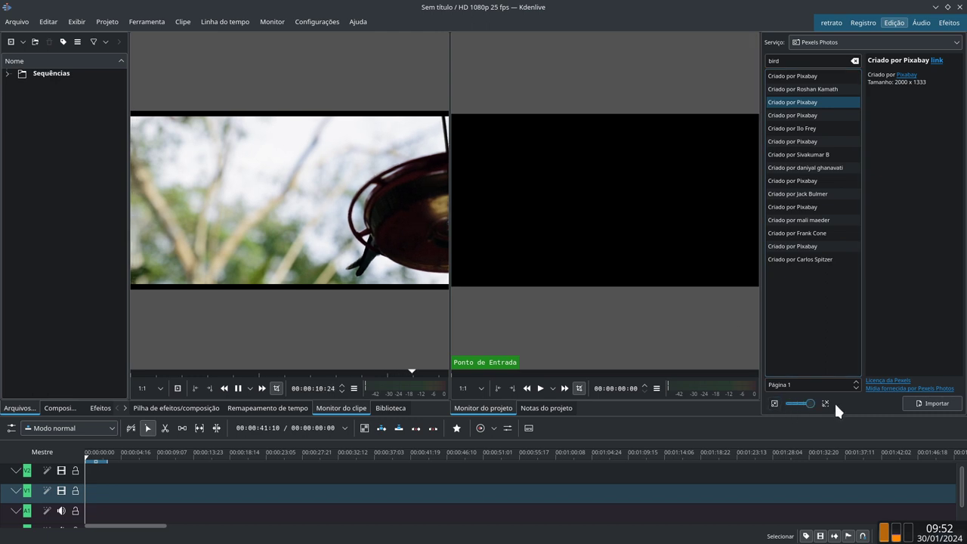
left_click(920, 403)
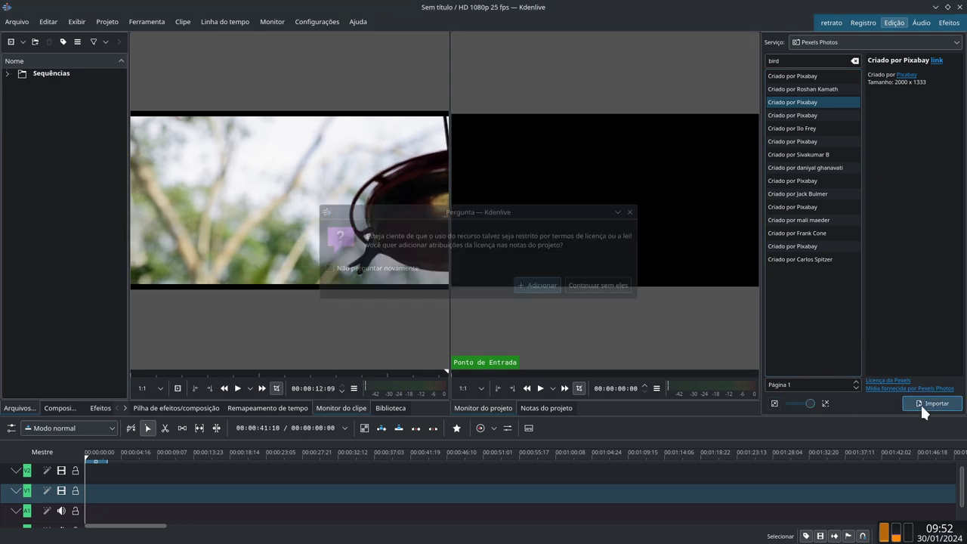
left_click(629, 212)
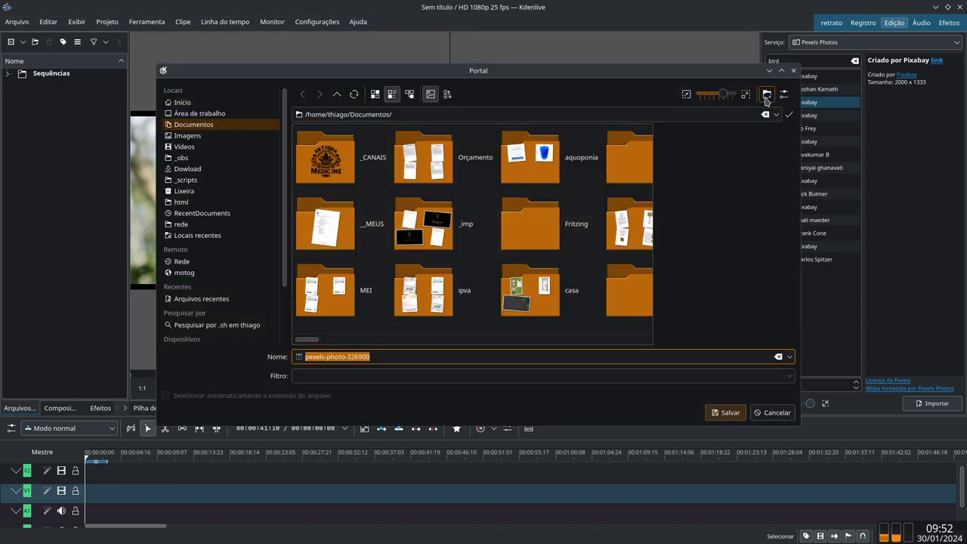
left_click(791, 71)
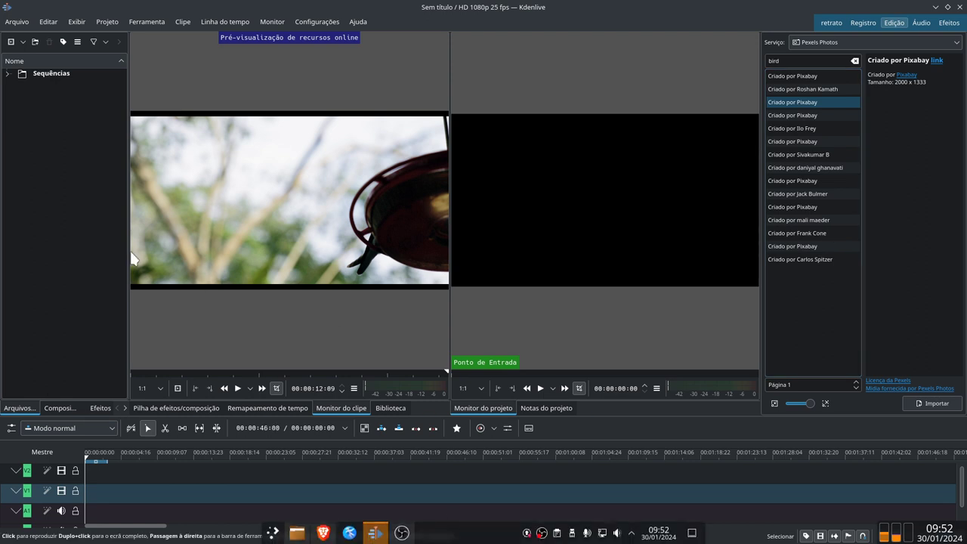
Switch to the Brave browser and fetch images for "passaro" in the first scene of the cena.html page.
left_click(322, 532)
left_click(37, 69)
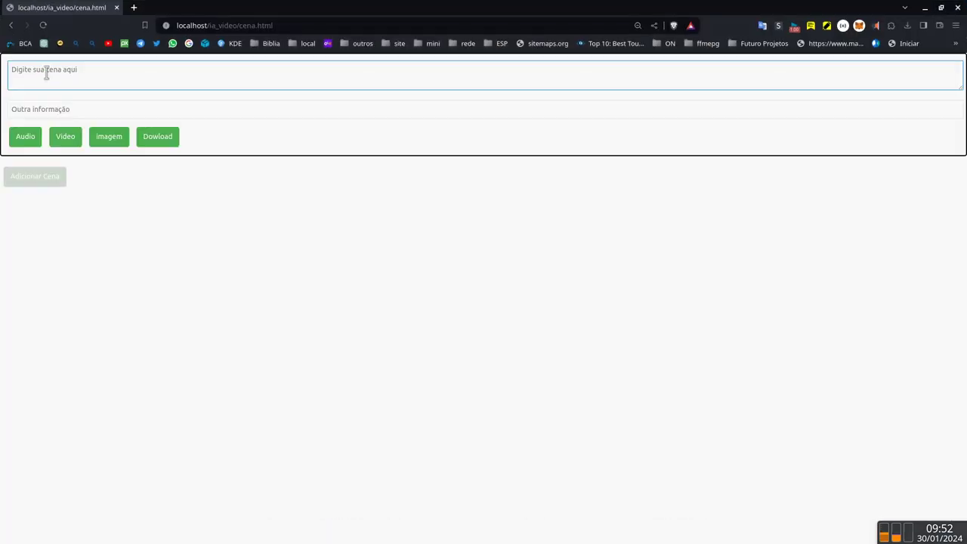
left_click(34, 110)
type("passaro")
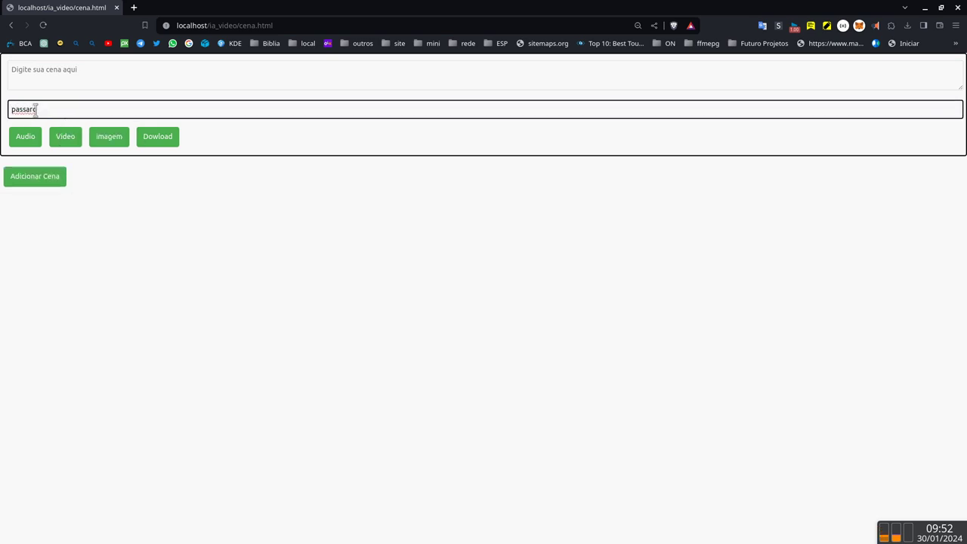
left_click(96, 138)
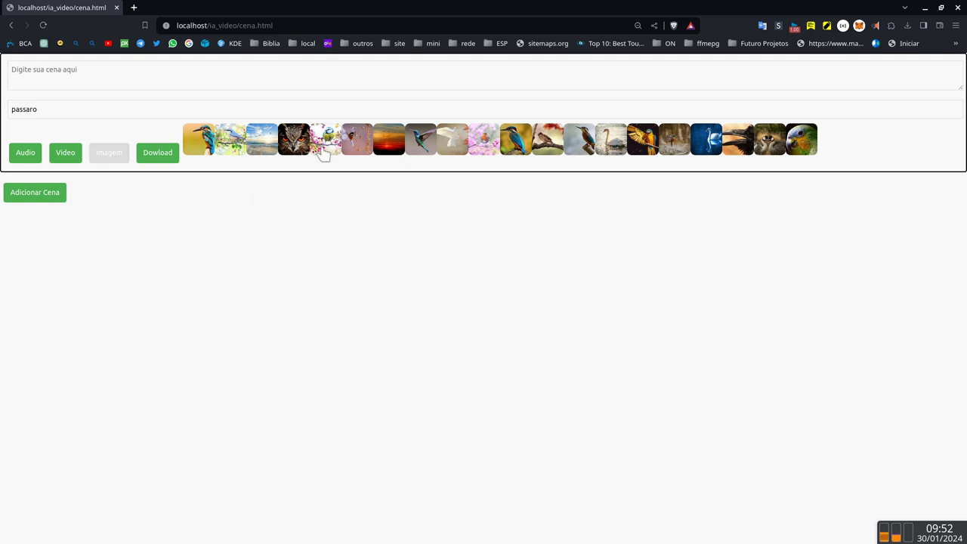
Select the owl, yellow macaw, white dove, crowned cranes and green parrot images for the scene.
left_click(295, 147)
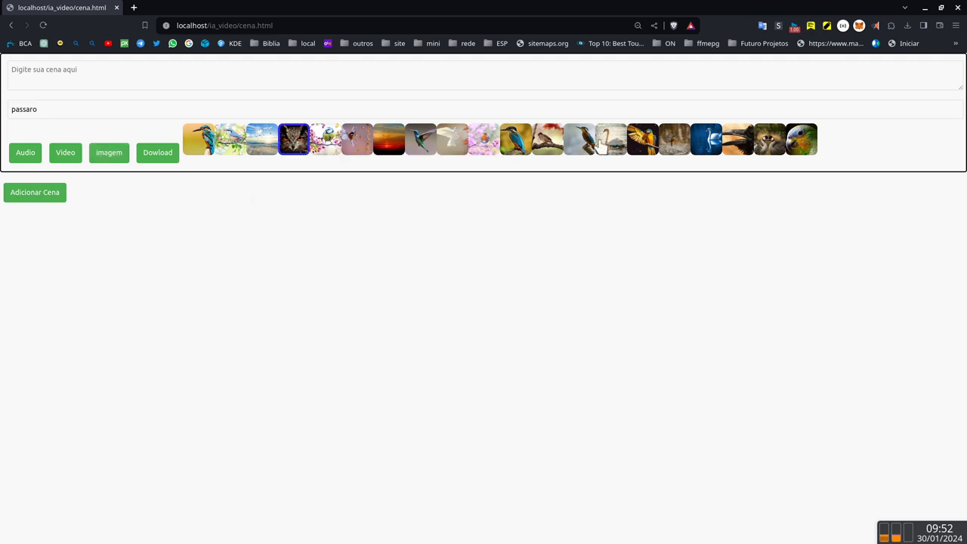
left_click(645, 144)
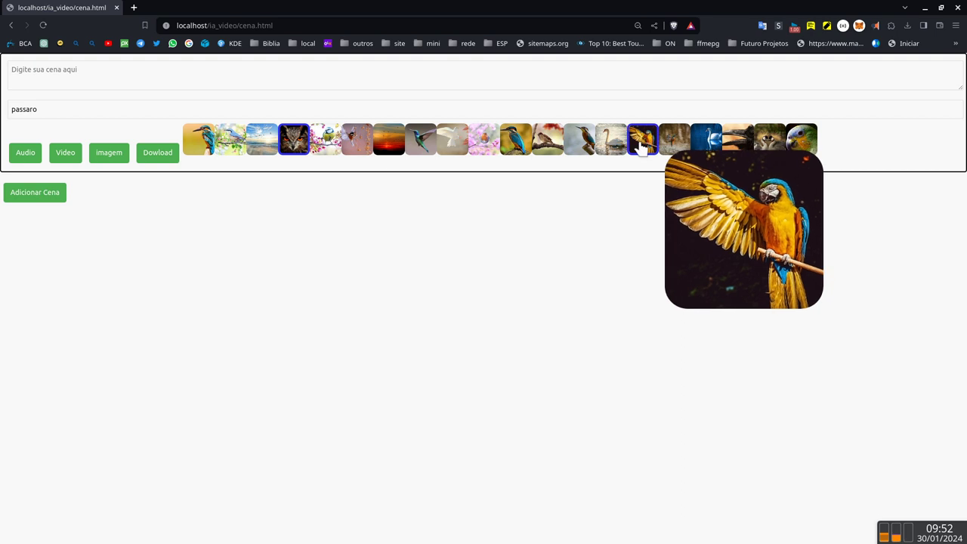
mouse_move(447, 144)
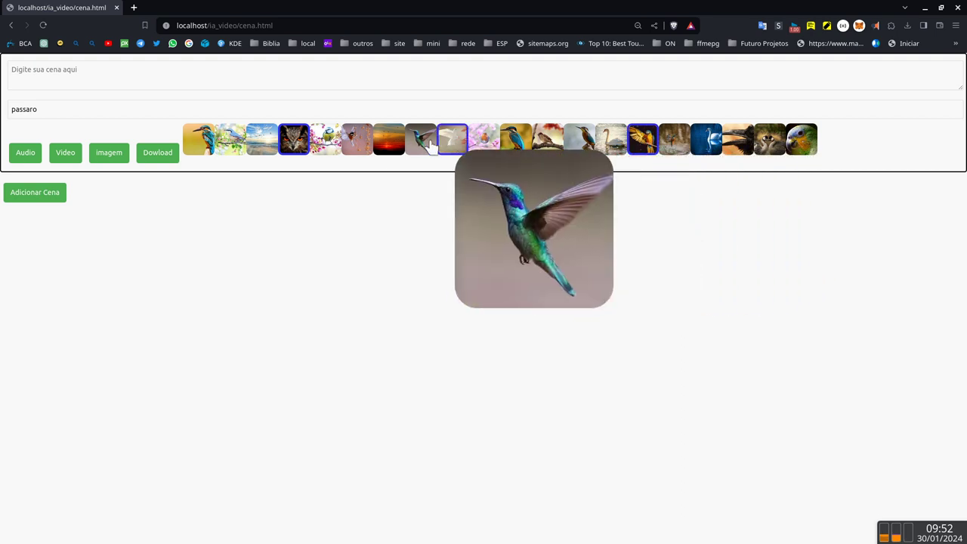
left_click(769, 145)
left_click(801, 142)
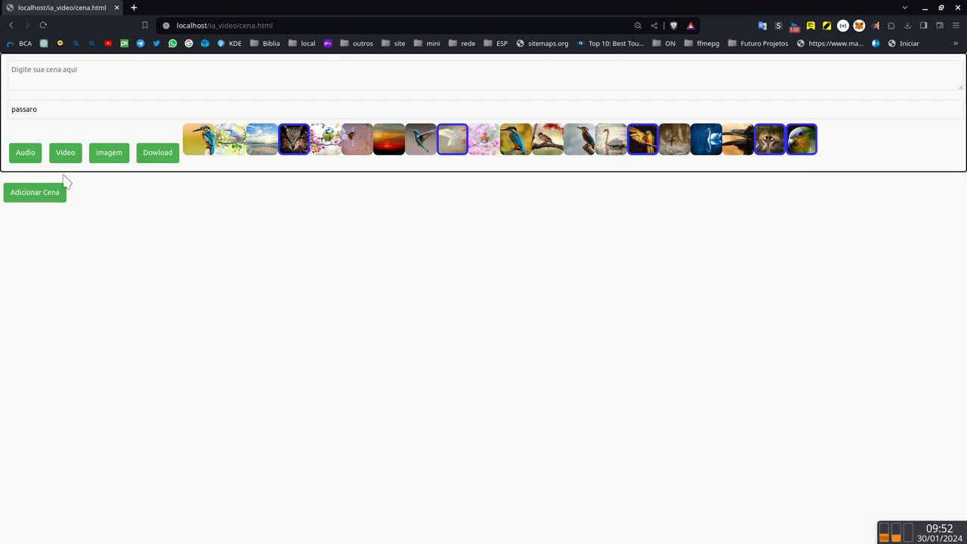
Download the five selected bird images, saving each one in the offered folder.
left_click(162, 155)
left_click(737, 410)
left_click(733, 415)
left_click(733, 415)
left_click(733, 415)
left_click(734, 415)
Open the folder of the downloaded files and import all six cena_1 images into the Kdenlive project bin, declining the profile change.
mouse_move(392, 537)
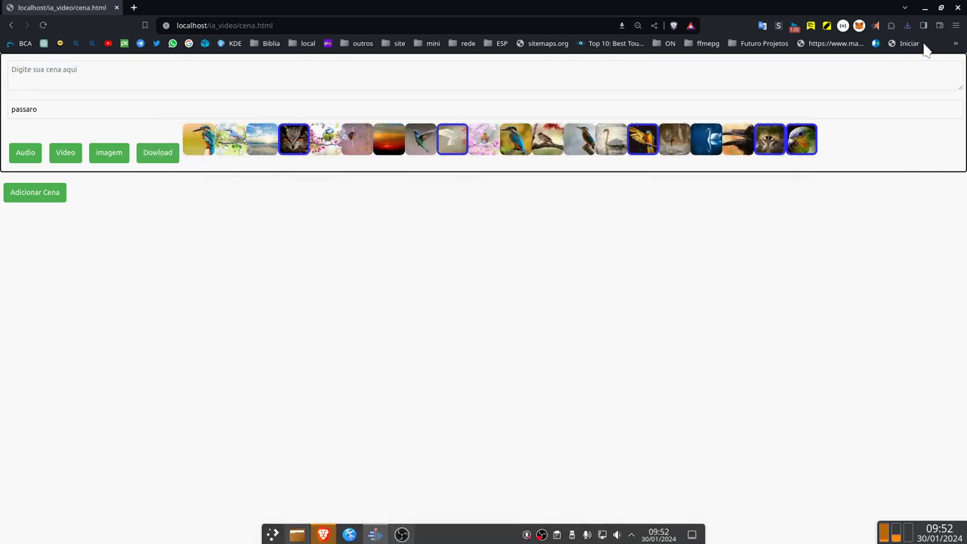
left_click(909, 24)
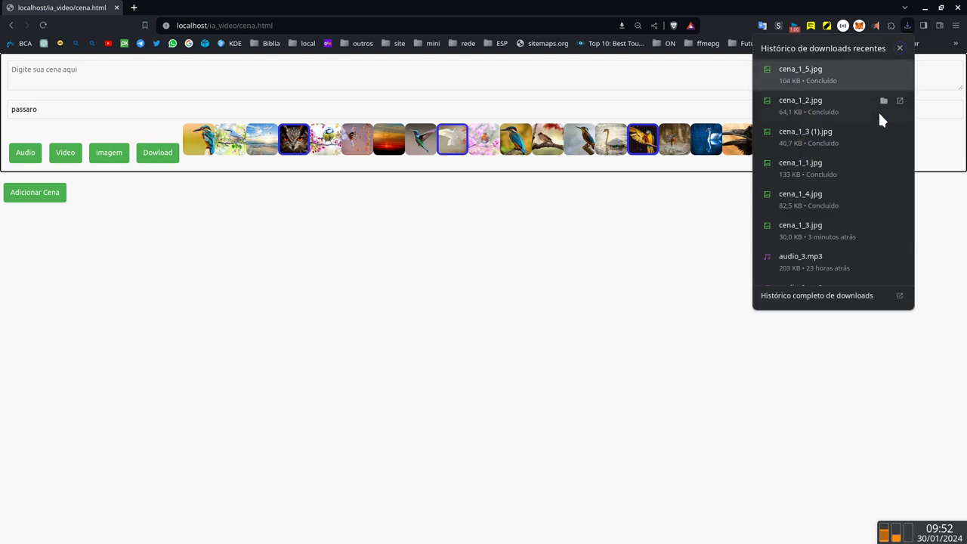
left_click(884, 69)
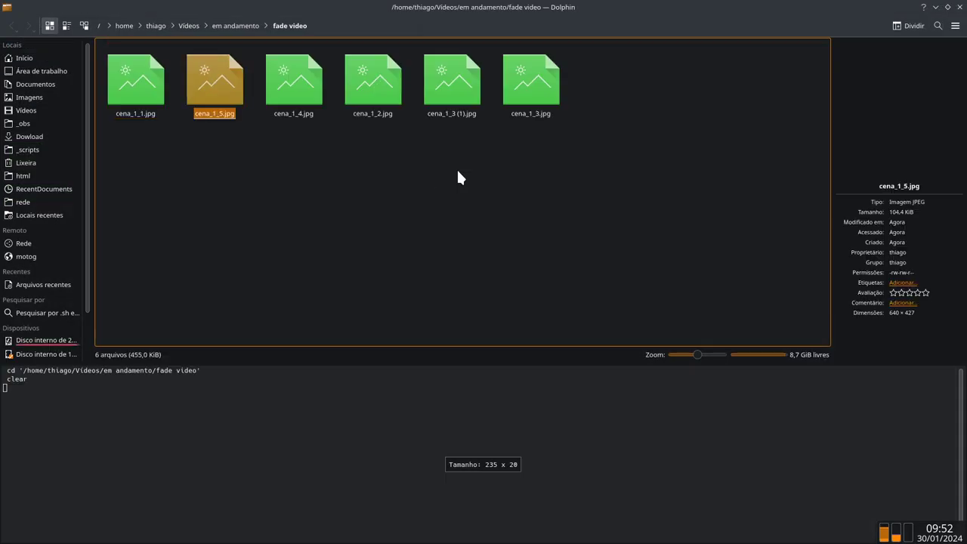
left_click_drag(637, 153, 52, 165)
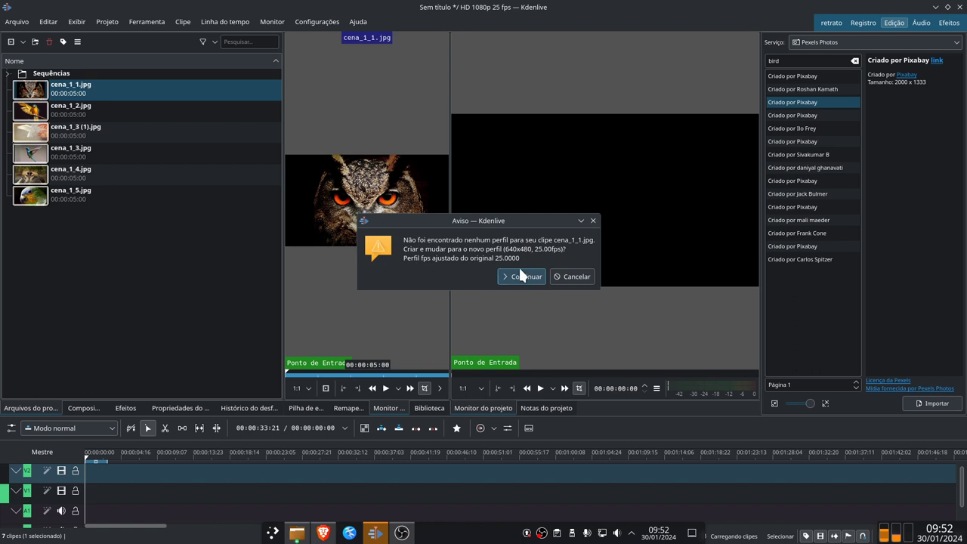
left_click(565, 276)
Place all six images in sequence at the start of track V1 and check several of their frames.
left_click_drag(100, 221, 79, 499)
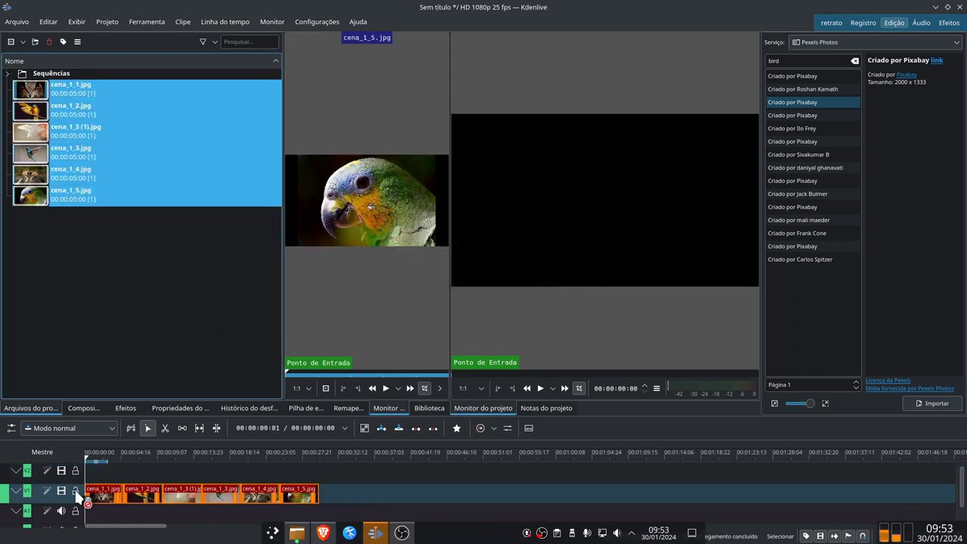
left_click(200, 455)
left_click(302, 455)
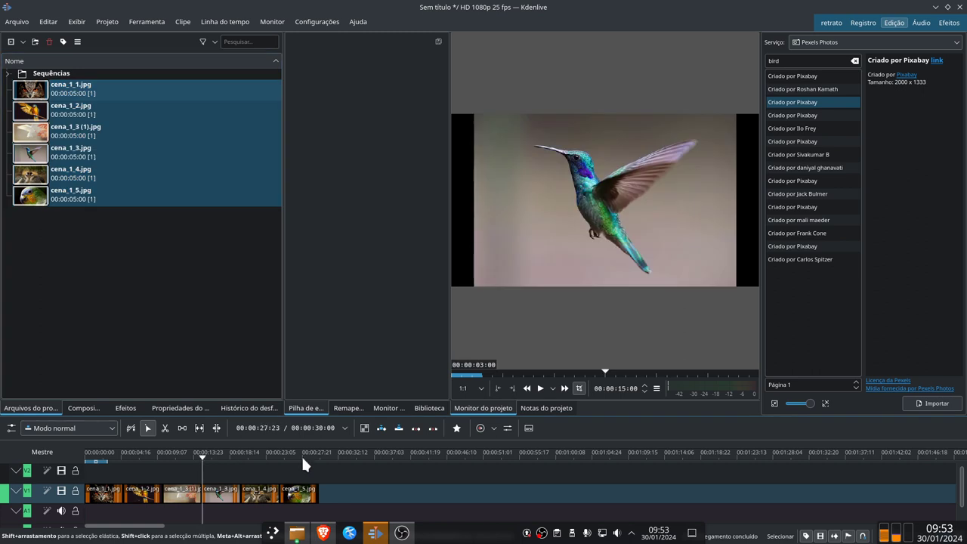
left_click(264, 454)
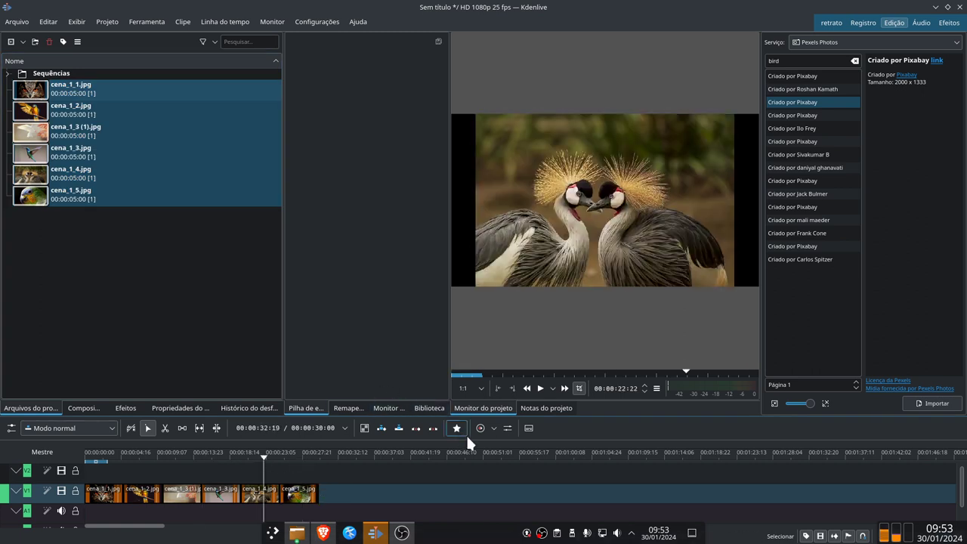
View the Registro layout, return to the Edição layout, and enlarge the project monitor.
left_click_drag(587, 404, 585, 306)
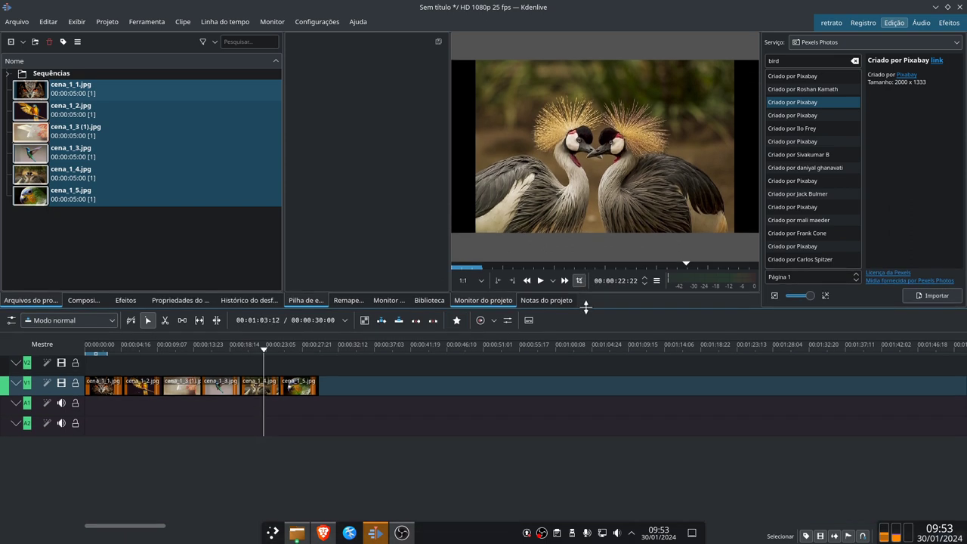
left_click(863, 23)
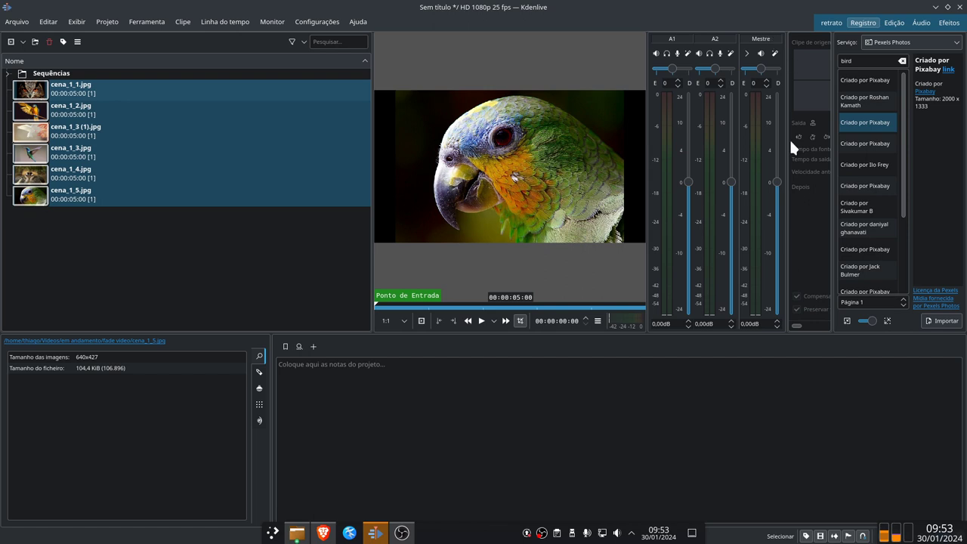
left_click(896, 22)
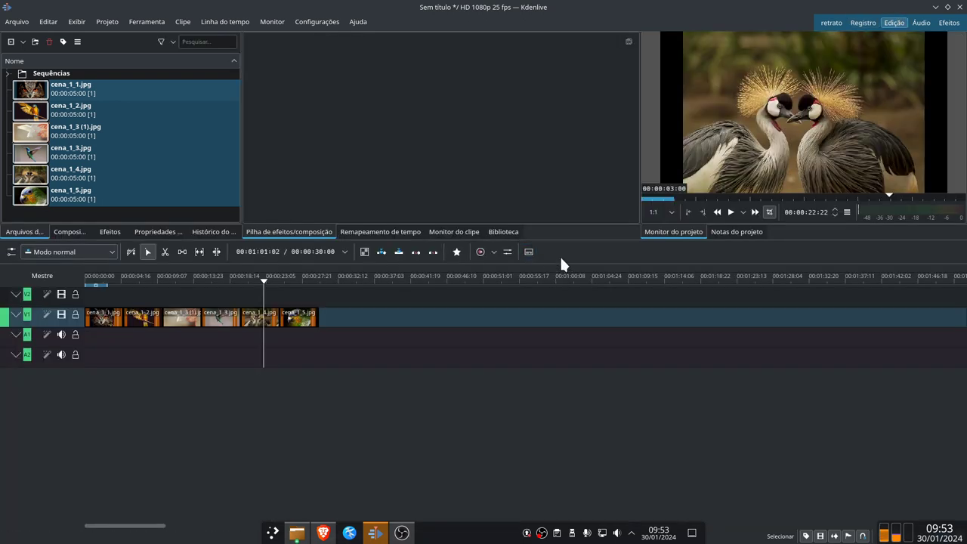
left_click_drag(567, 240, 584, 389)
left_click_drag(643, 262, 398, 253)
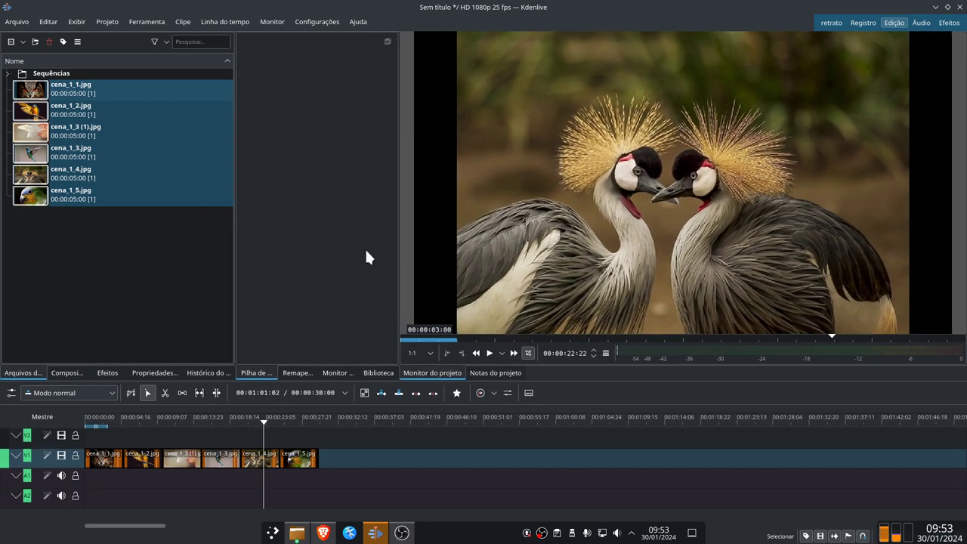
Scrub through the first three images on the timeline to review them in the project monitor.
left_click(114, 418)
left_click(144, 419)
left_click_drag(155, 418, 188, 418)
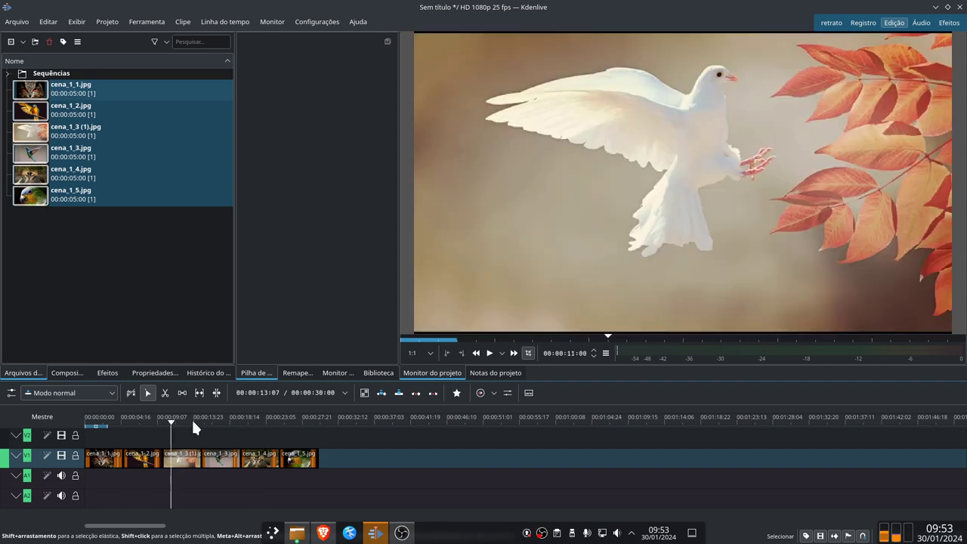
Play the cut from cena_1_1.jpg to cena_1_2.jpg and check frames of cena_1_4.jpg and cena_1_5.jpg.
left_click(118, 416)
key("space")
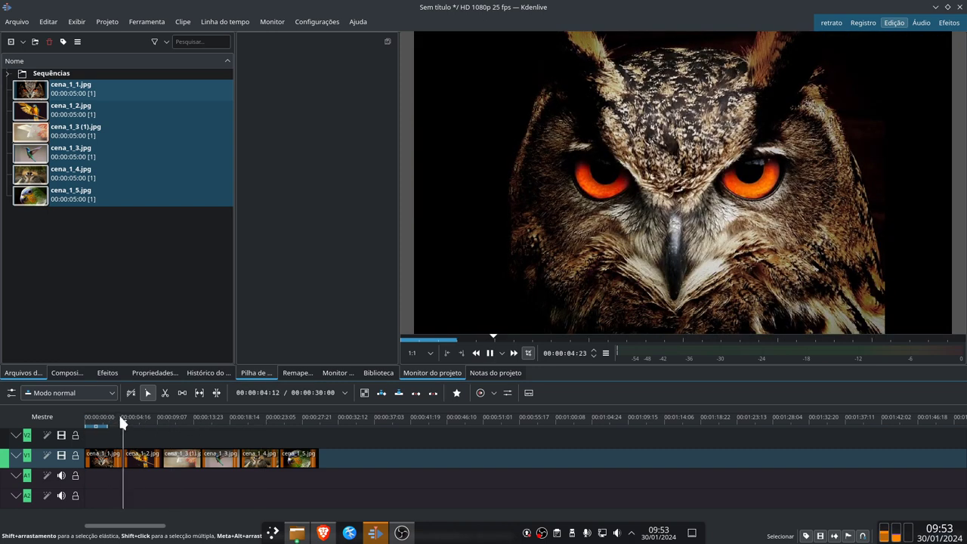
key("space")
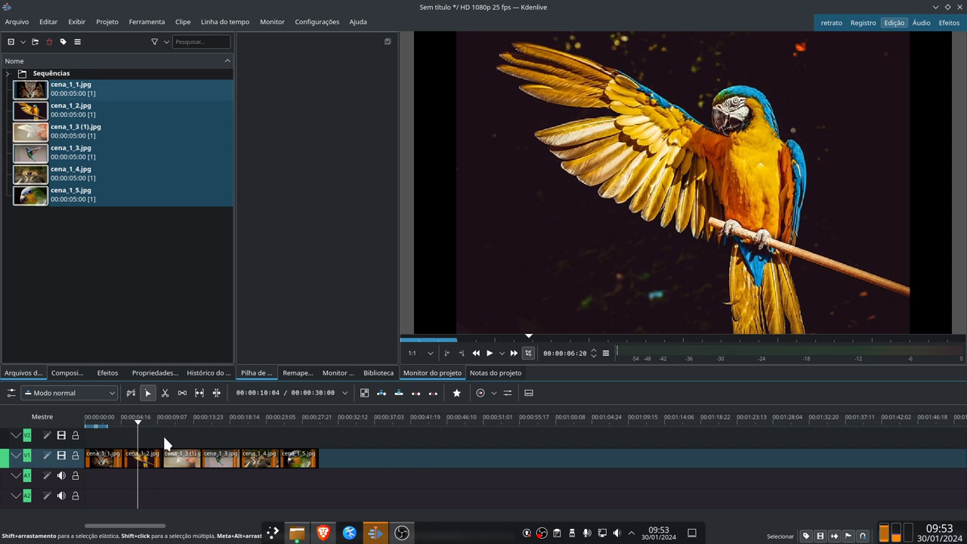
left_click(294, 458)
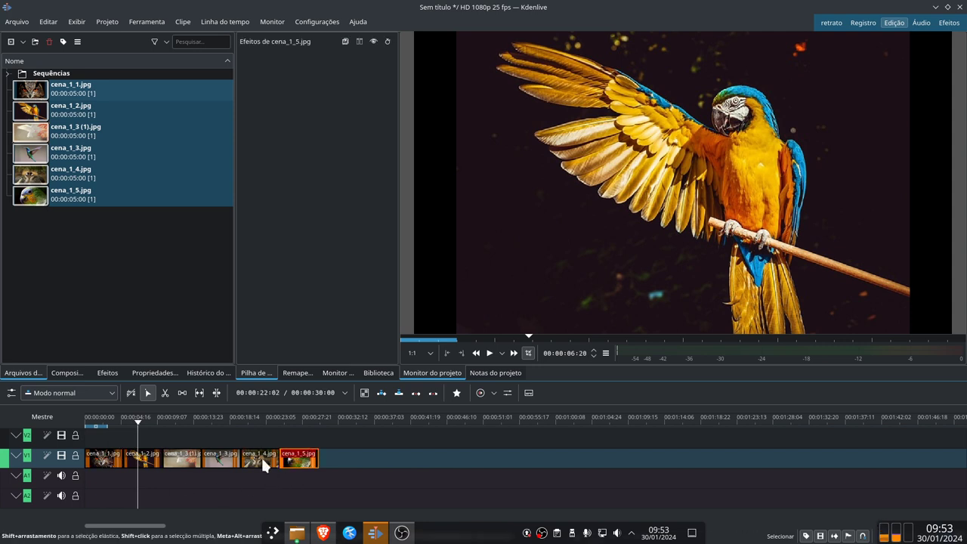
left_click(266, 456)
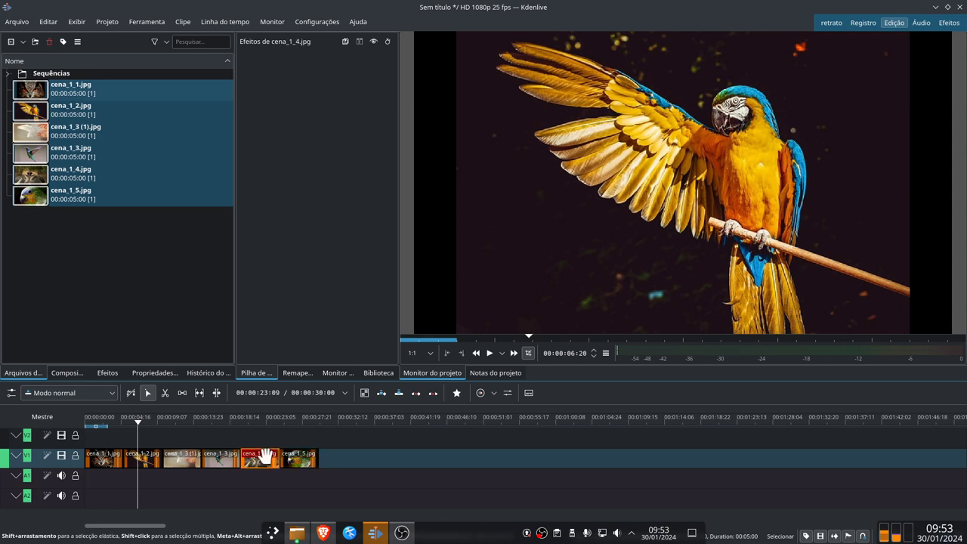
left_click(272, 422)
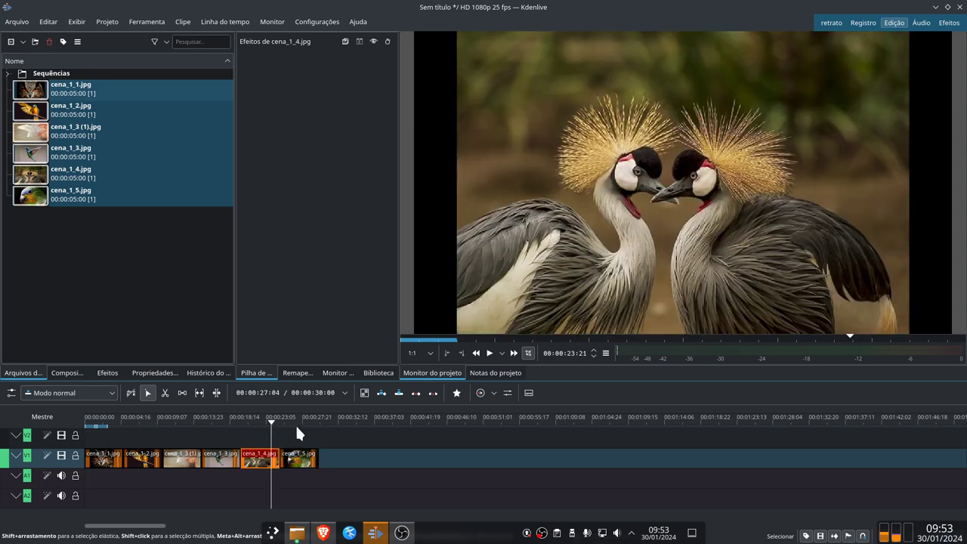
left_click(295, 424)
Add a mix transition between cena_1_4.jpg and cena_1_5.jpg on track V1.
left_click(291, 459)
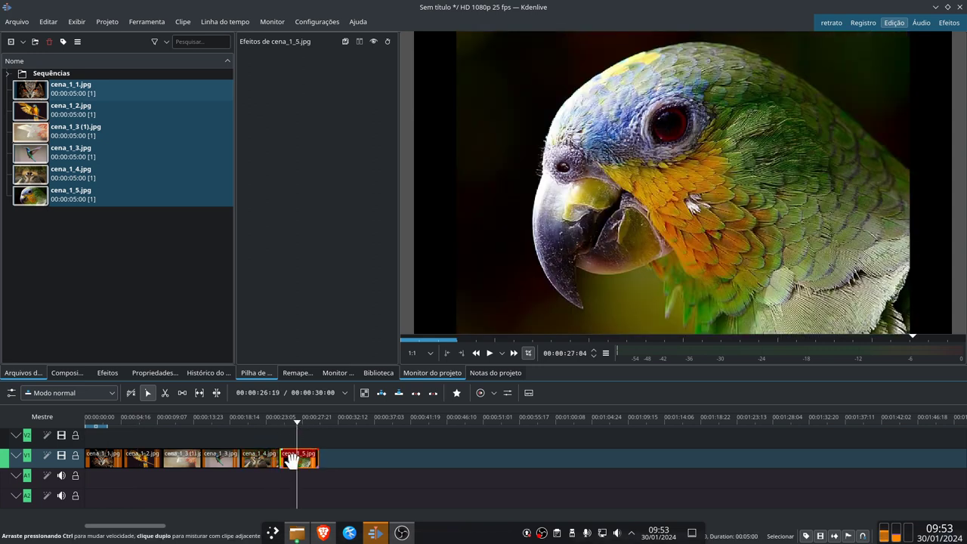
left_click(362, 395)
left_click(278, 423)
mouse_move(278, 422)
left_mouse_down()
mouse_move(267, 421)
mouse_move(287, 420)
mouse_move(269, 421)
left_mouse_up()
scroll(309, 455, "up", 2)
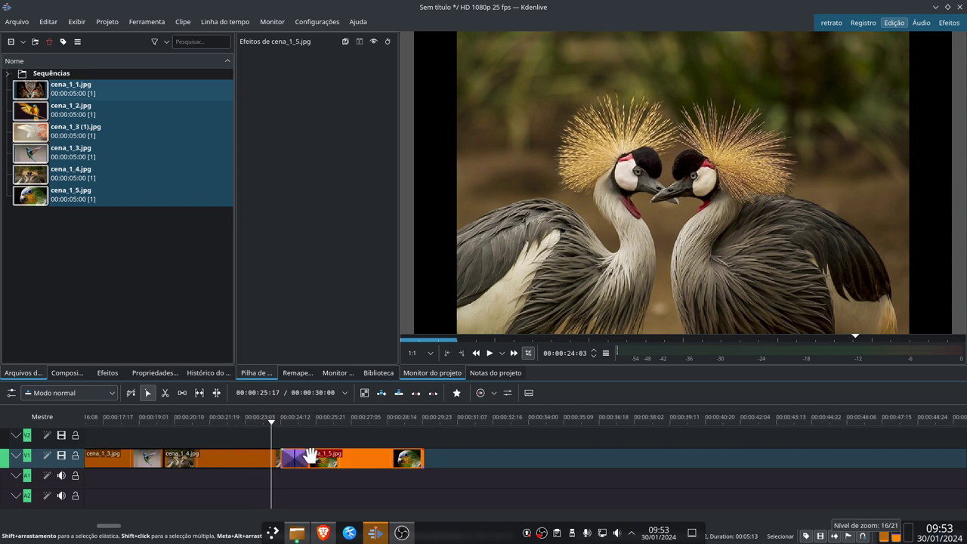
Set the wipe method of the mix between cena_1_4.jpg and cena_1_5.jpg to Barras radiais and play it.
left_click(295, 461)
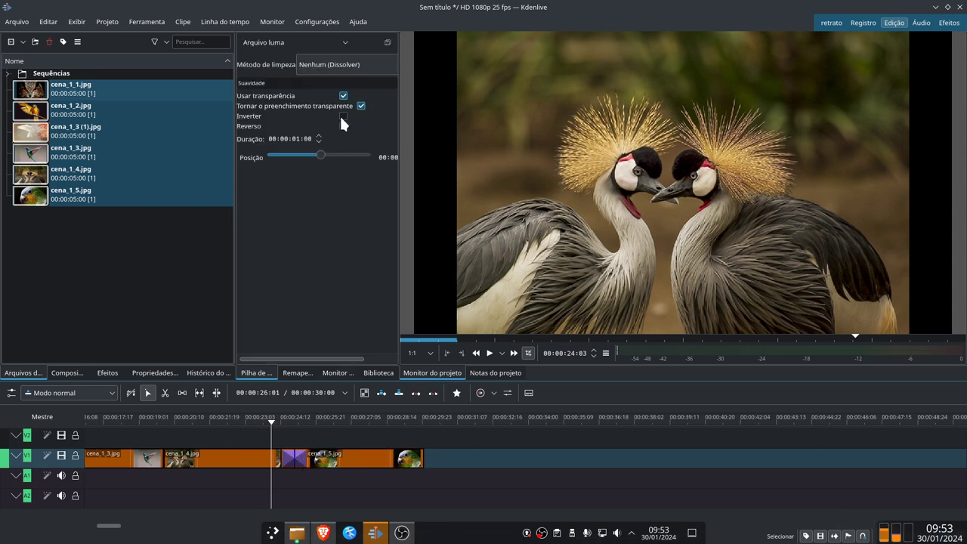
left_click(344, 61)
left_click(338, 120)
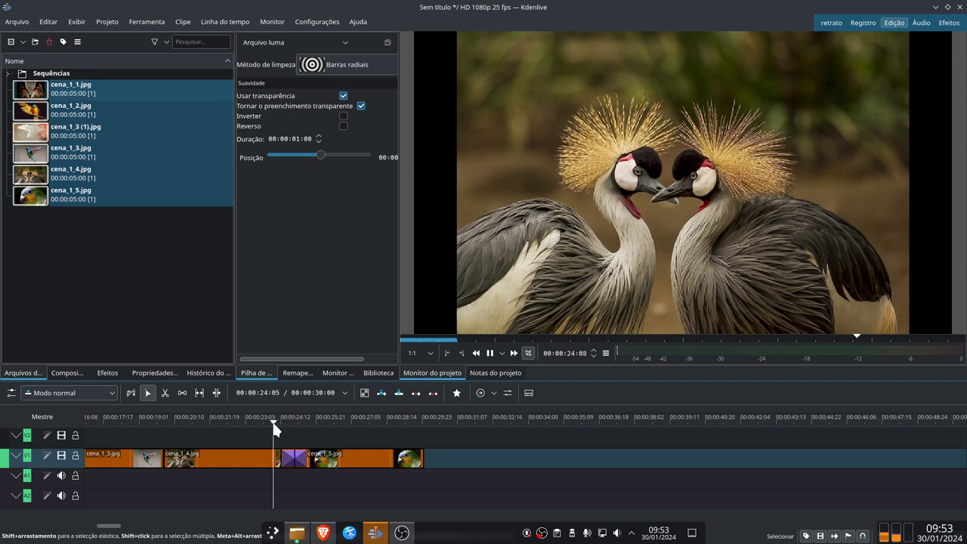
left_click(617, 234)
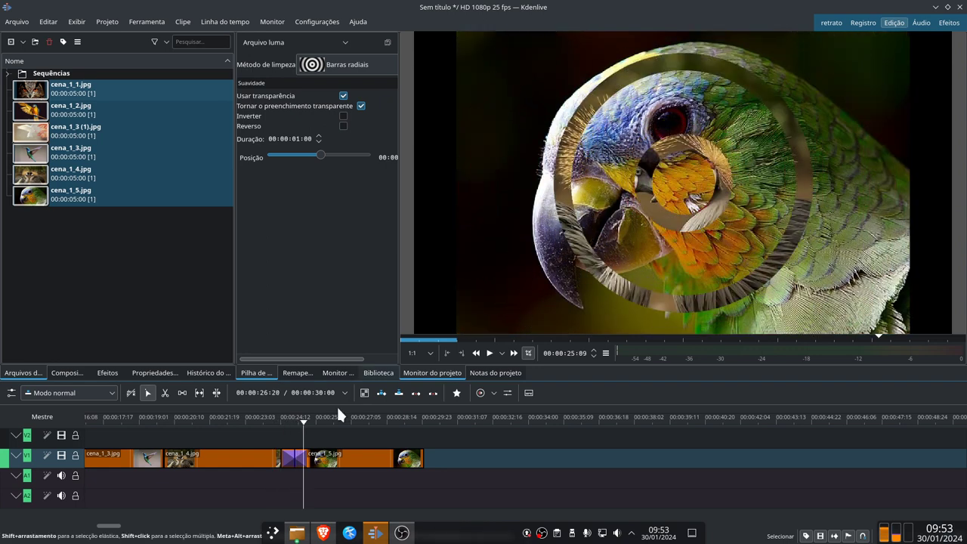
Raise the mix's Suavidade to roughly three quarters of its range and replay the transition.
left_click(298, 417)
left_click_drag(269, 89, 357, 91)
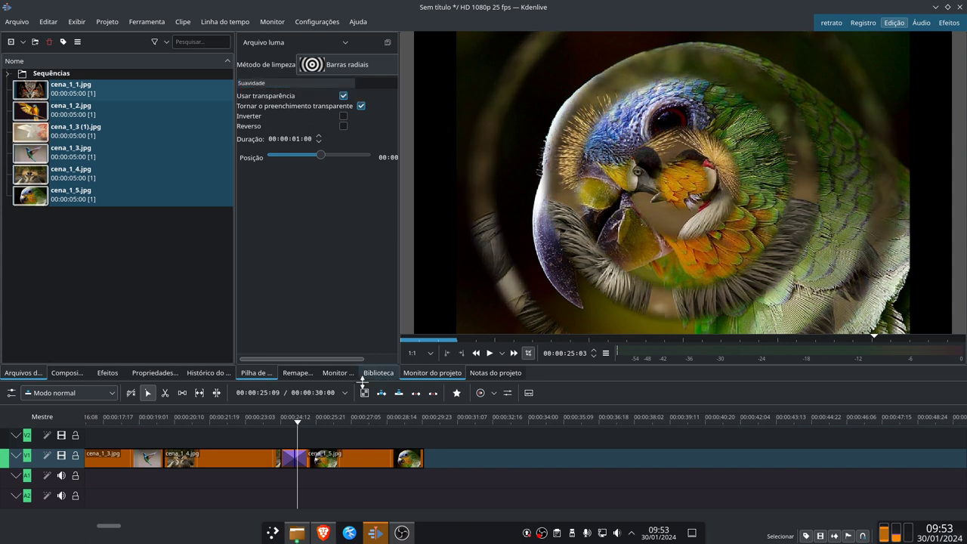
left_click(277, 421)
key("space")
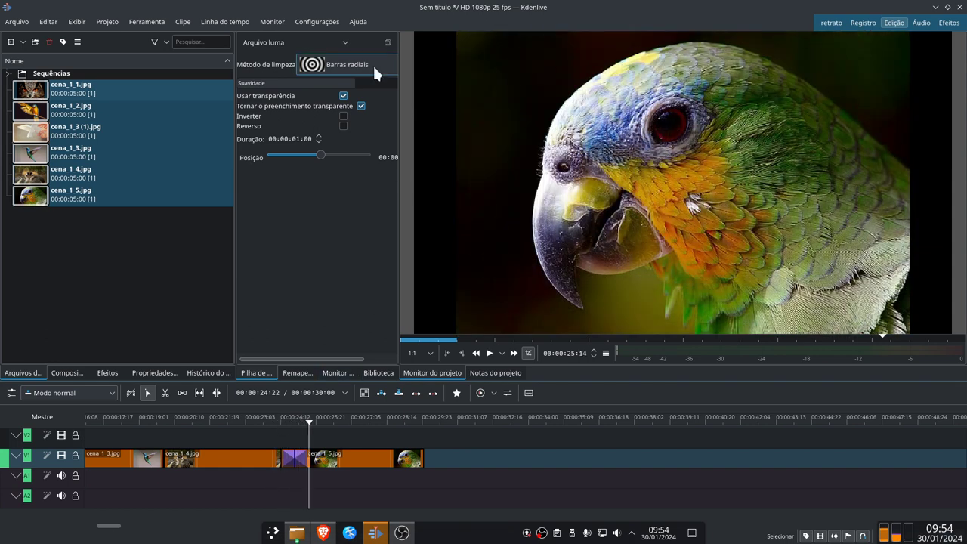
Change the mix's wipe method to Explosão and play the transition.
left_click(373, 62)
scroll(353, 159, "down", 5)
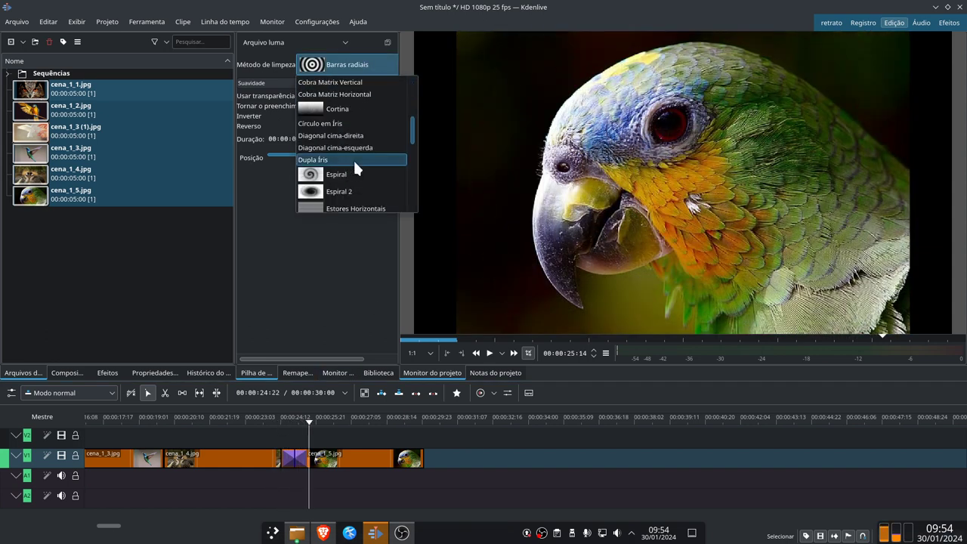
left_click(349, 183)
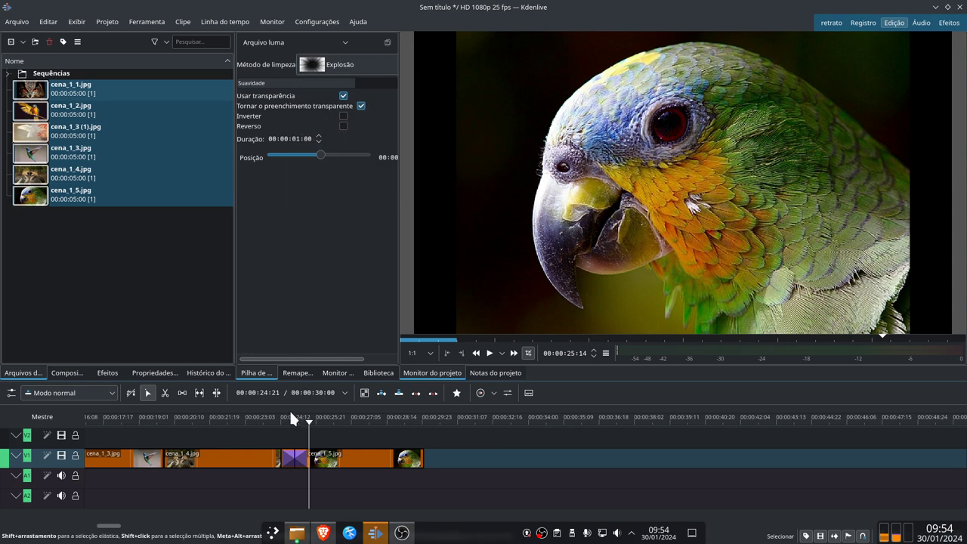
left_click_drag(289, 415, 278, 414)
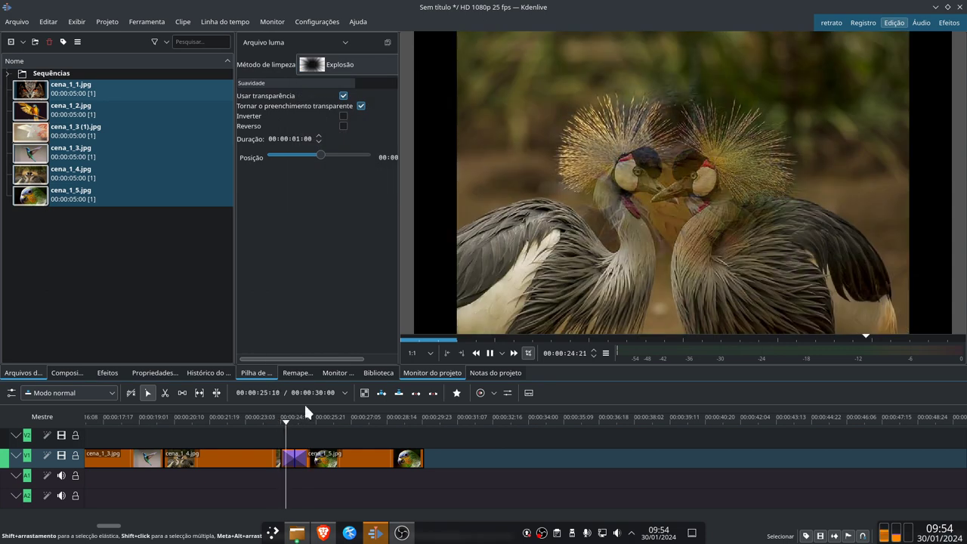
Enable Inverter for the Explosão mix and replay the transition.
key("space")
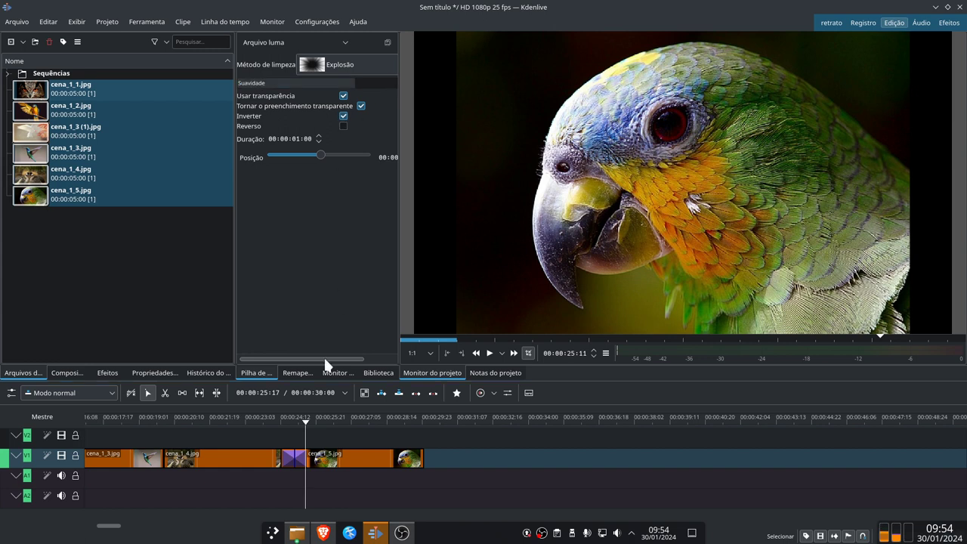
left_click_drag(295, 416, 277, 417)
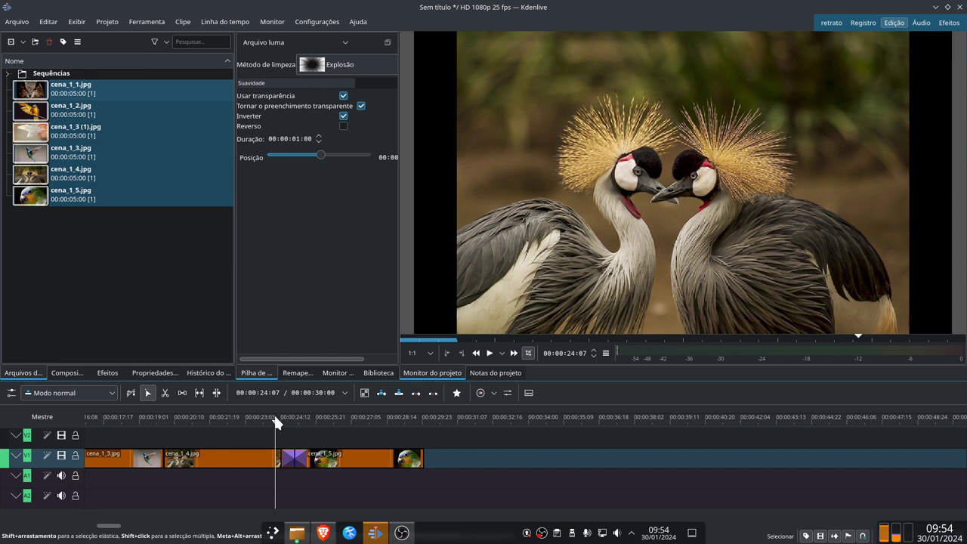
key("space")
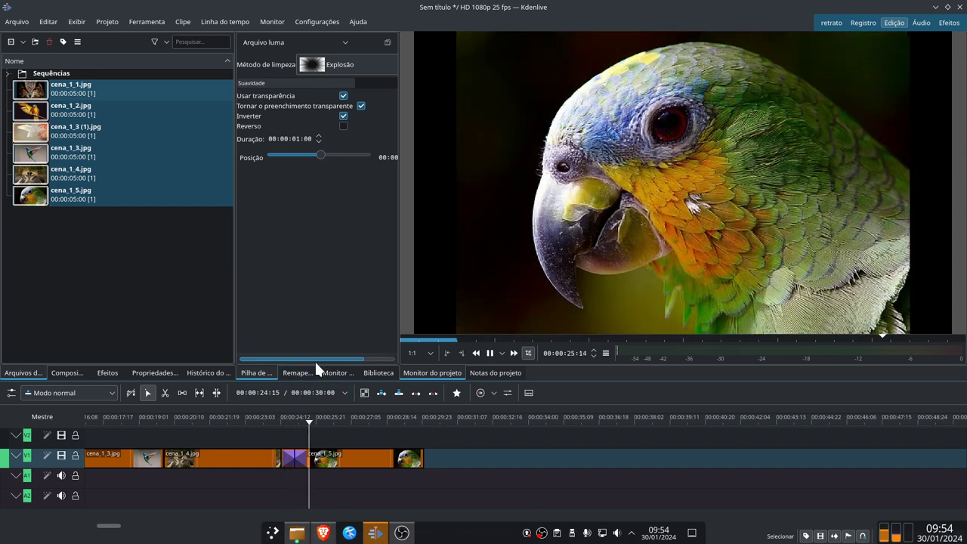
Enable Reverso for the Explosão mix and preview the transition on the timeline.
left_click_drag(287, 418, 295, 415)
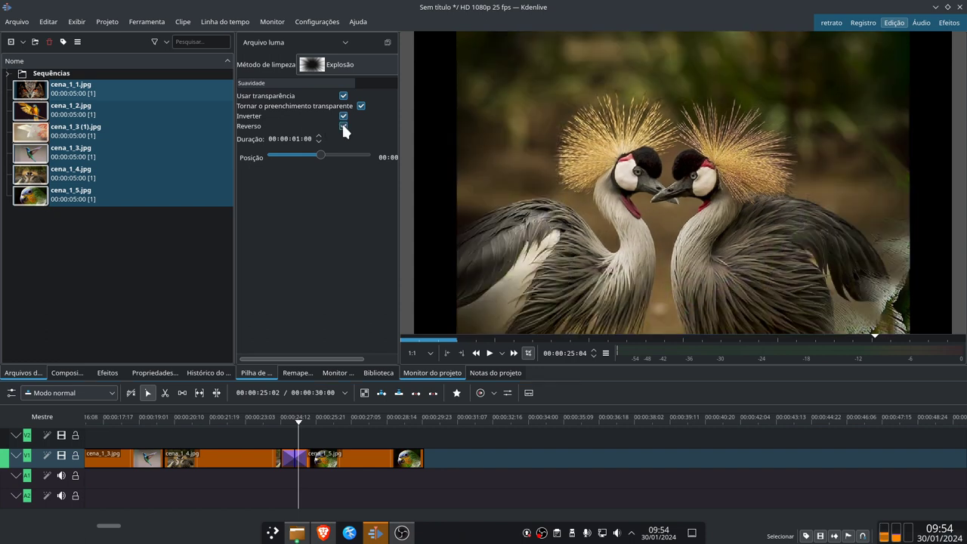
left_click(283, 430)
left_click(273, 425)
key("space")
left_click_drag(290, 418, 281, 417)
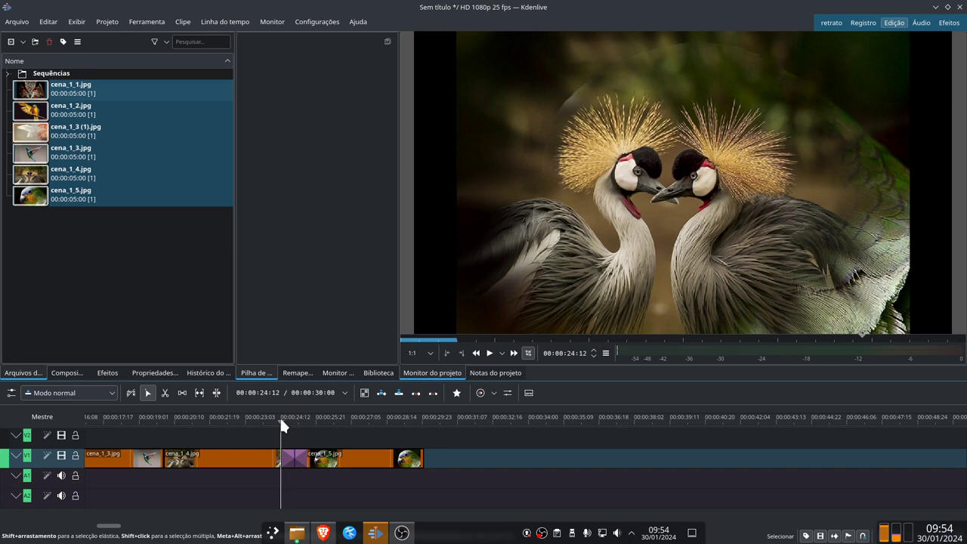
Disable Reverso for the mix between cena_1_4.jpg and cena_1_5.jpg and replay the transition.
left_click(293, 459)
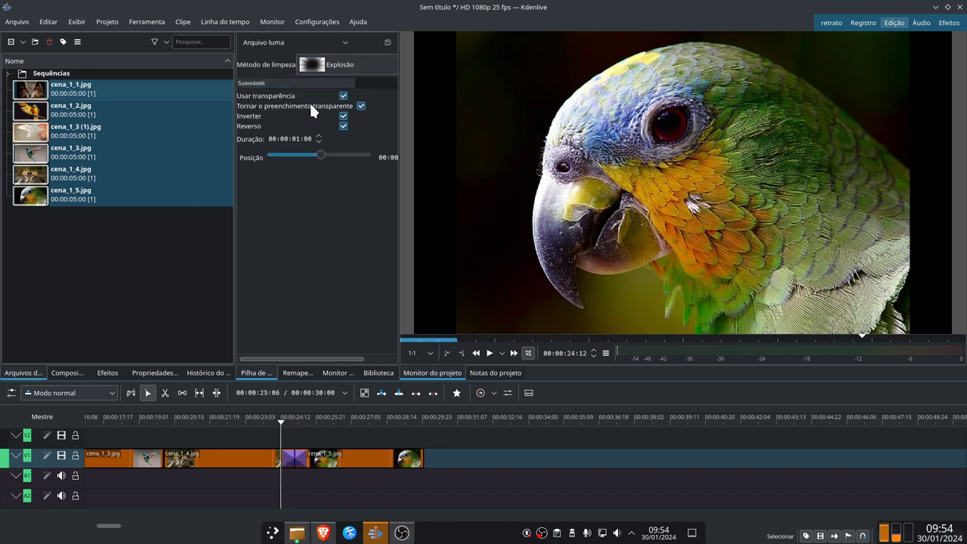
left_click(343, 126)
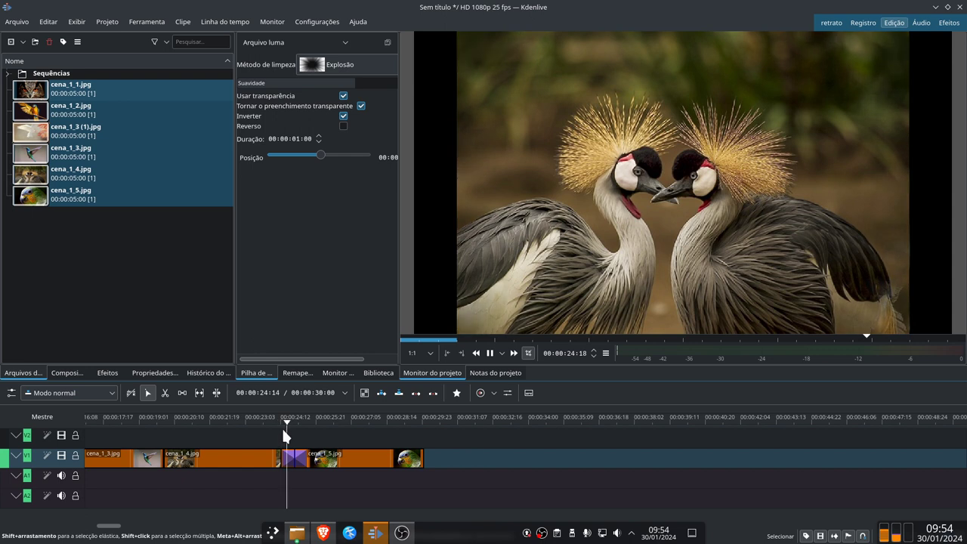
key("space")
Browse the available wipe methods, open the Personalizado luma file chooser, and close it without selecting a file.
left_click(354, 60)
scroll(354, 143, "up", 8)
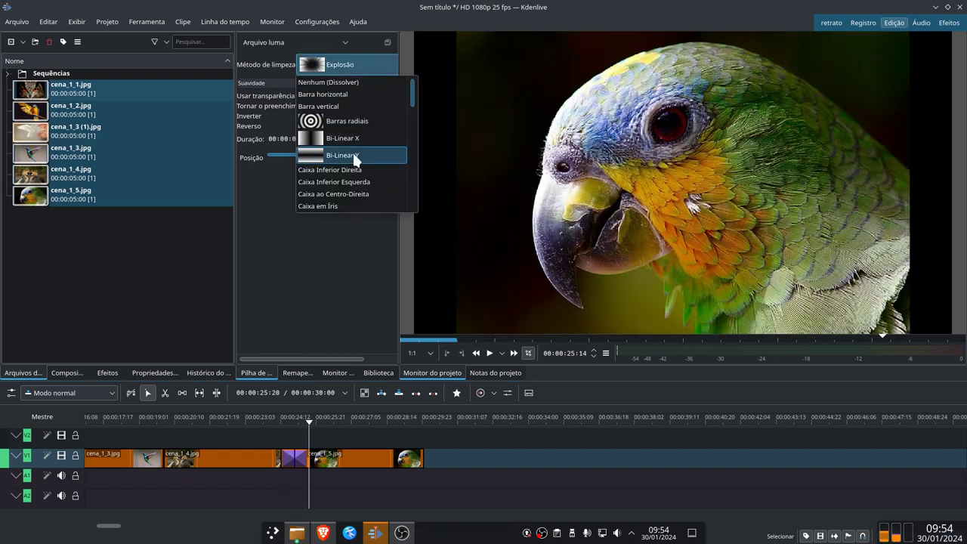
left_click_drag(414, 97, 411, 210)
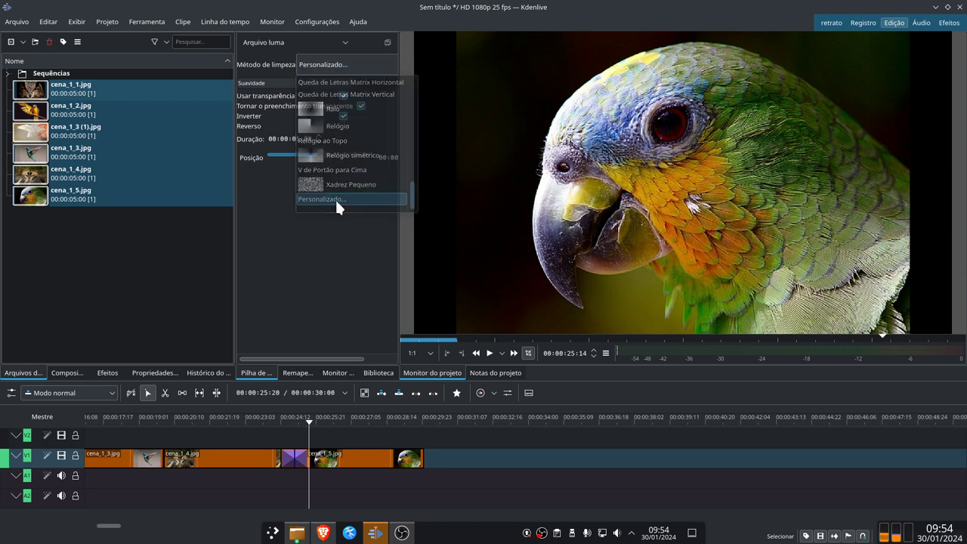
left_click(337, 201)
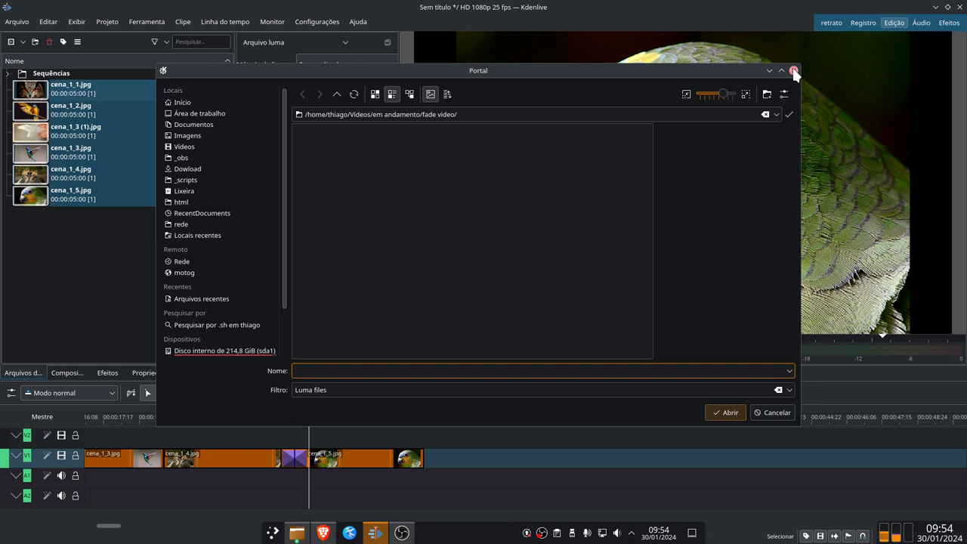
left_click(339, 390)
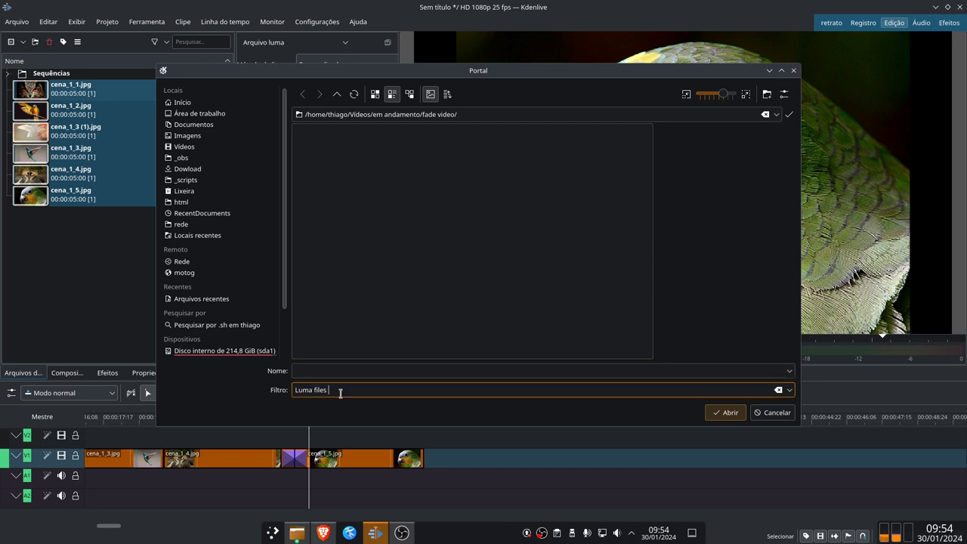
left_click(791, 71)
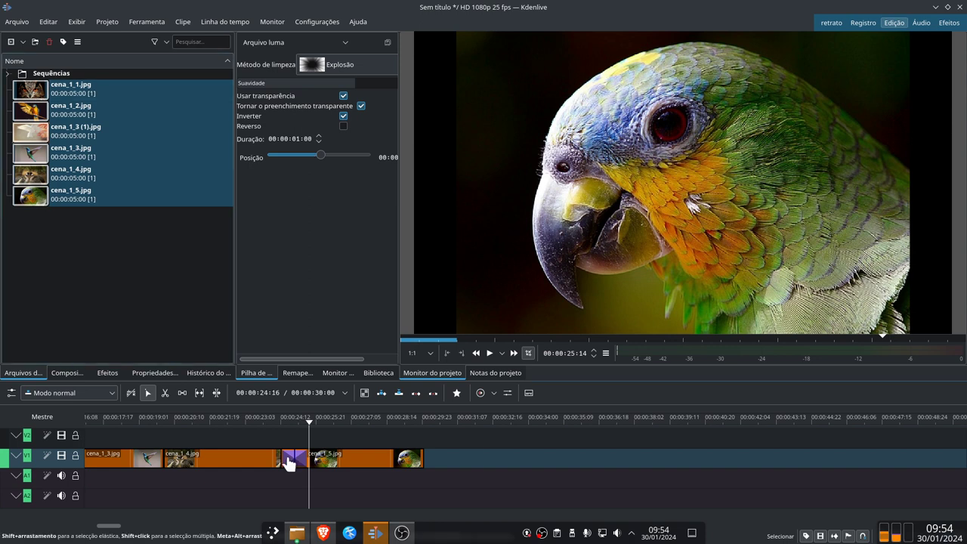
Select the first five images on track V1 together and add mix transitions at the cuts between them.
scroll(198, 441, "down", 4)
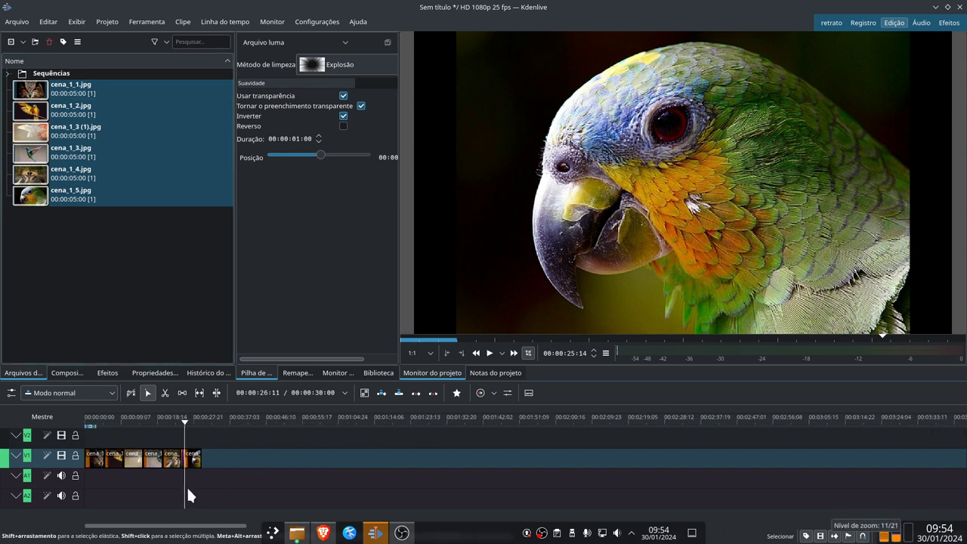
left_click(234, 479)
scroll(161, 479, "up", 6)
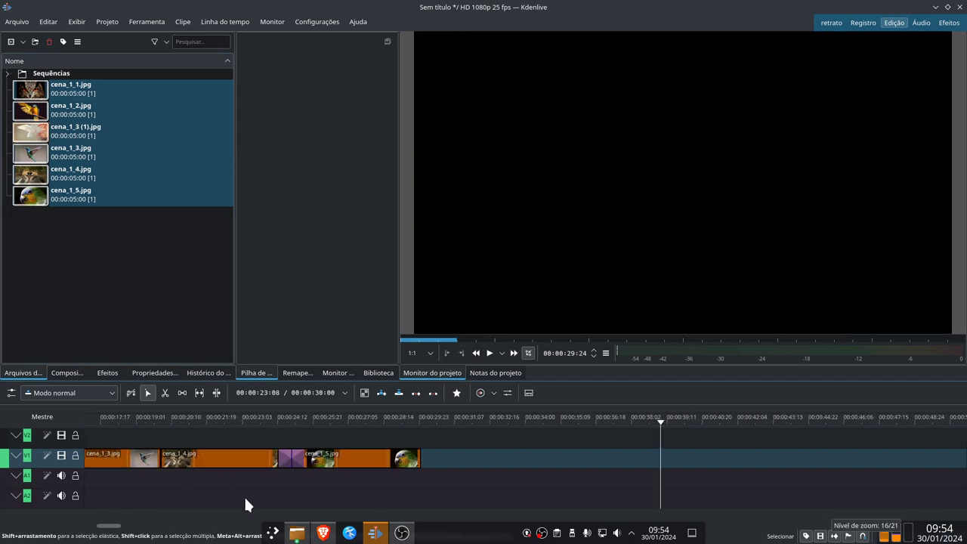
left_click(247, 491)
left_click_drag(105, 526, 42, 528)
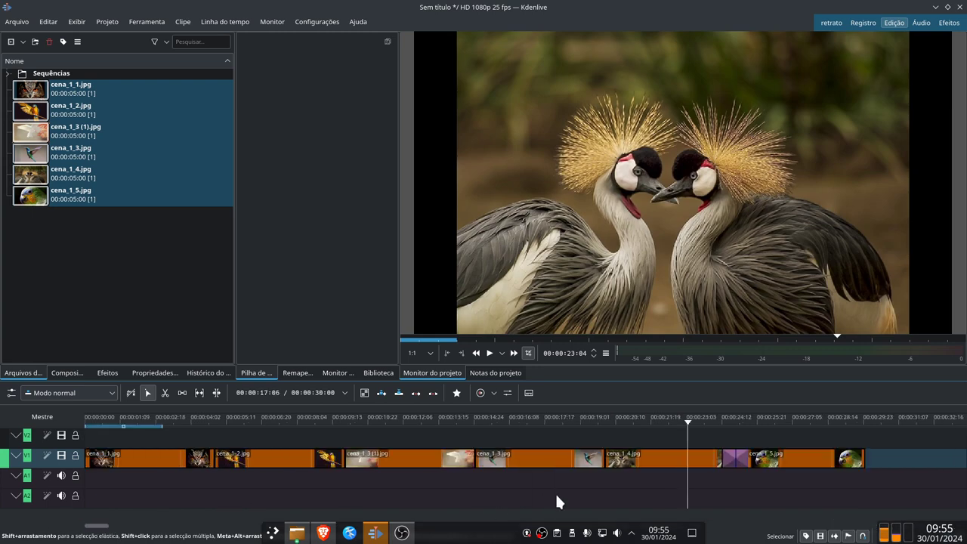
left_click_drag(657, 479, 132, 445)
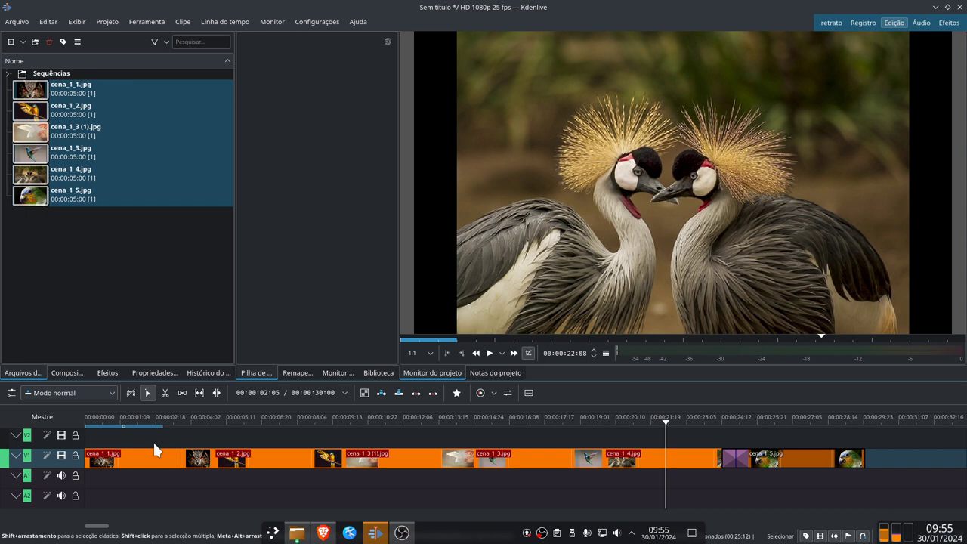
left_click(363, 393)
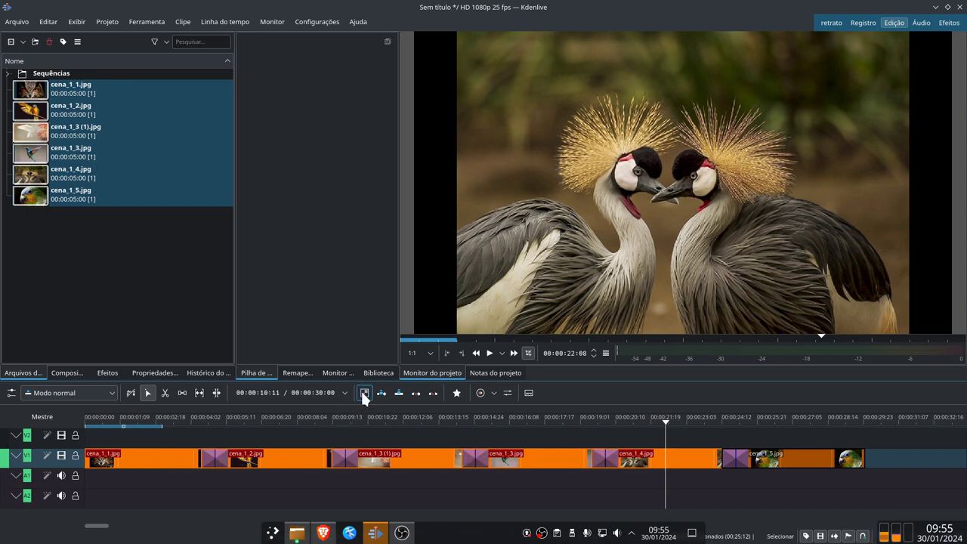
Inspect the settings of the mixes along track V1, including the one between cena_1_4.jpg and cena_1_5.jpg.
left_click(340, 461)
left_click(223, 466)
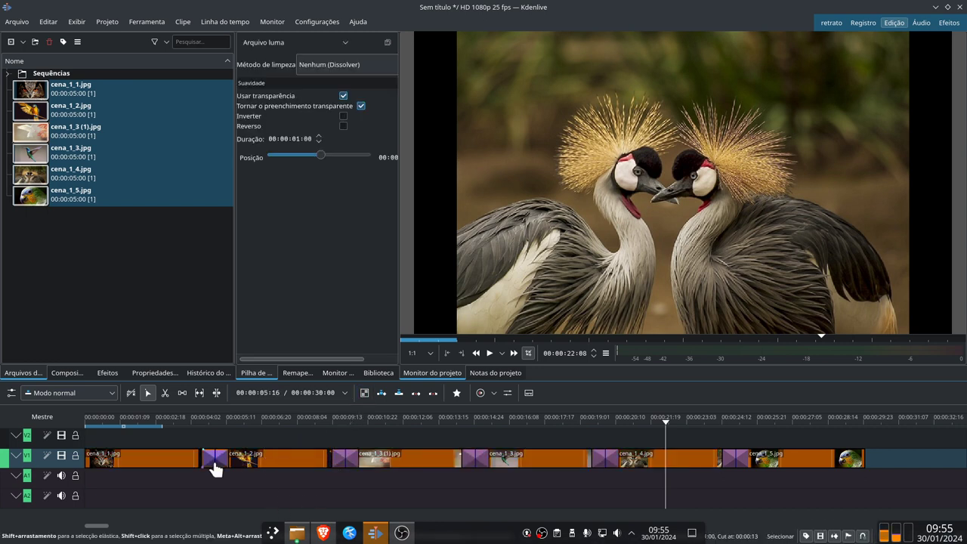
left_click(469, 470)
left_click(353, 469)
left_click(598, 468)
left_click(479, 462)
left_click(352, 467)
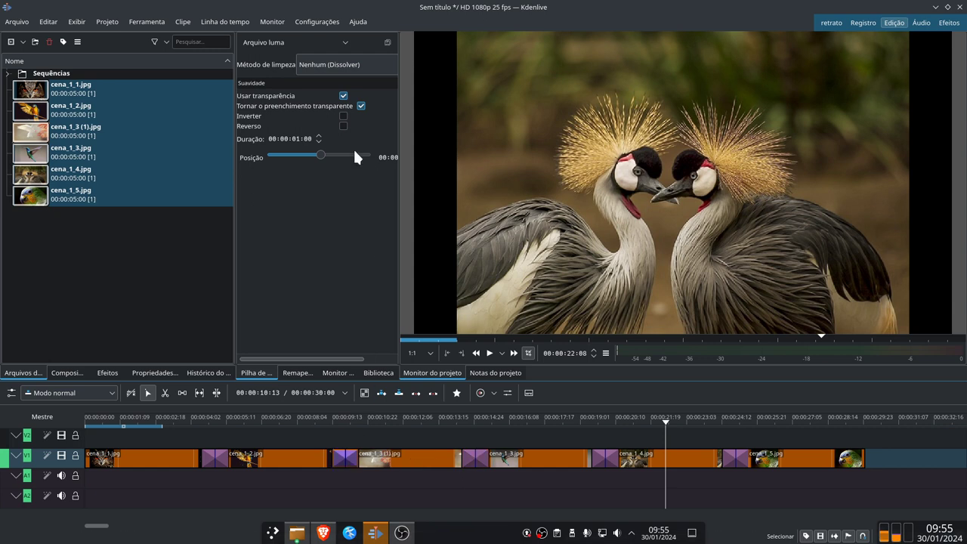
left_click(736, 462)
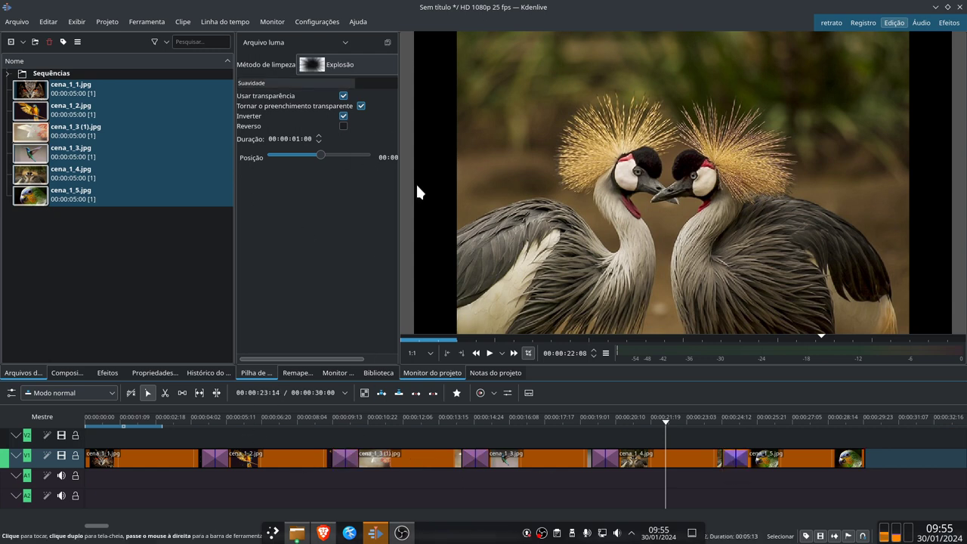
Browse the transition types available for the mix between cena_1_1.jpg and cena_1_2.jpg, keeping Arquivo luma.
left_click(208, 459)
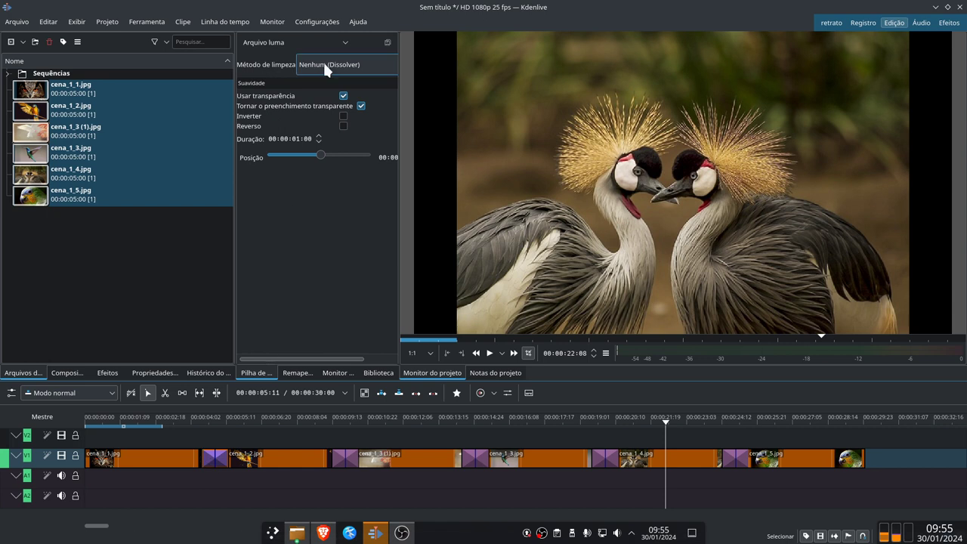
left_click(340, 42)
scroll(281, 98, "down", 3)
scroll(280, 98, "down", 2)
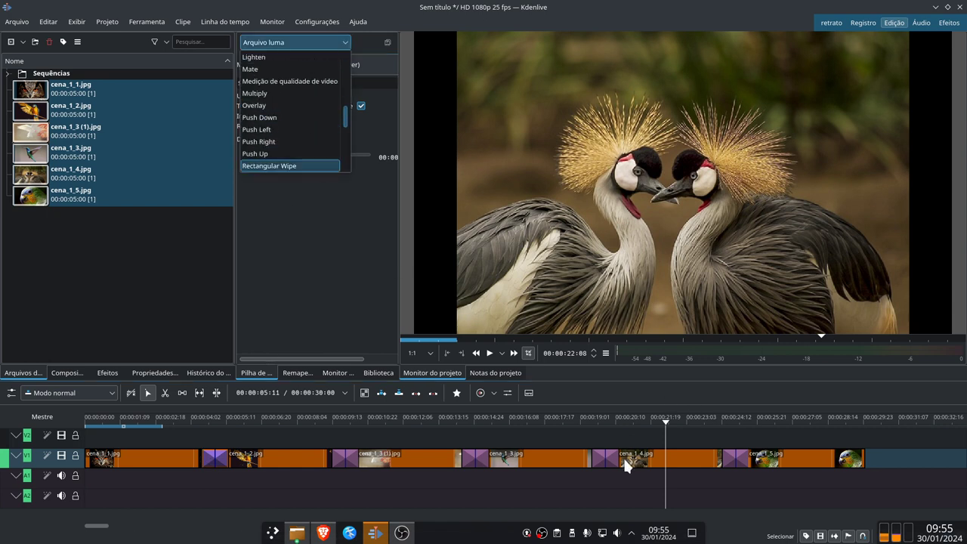
left_click(345, 263)
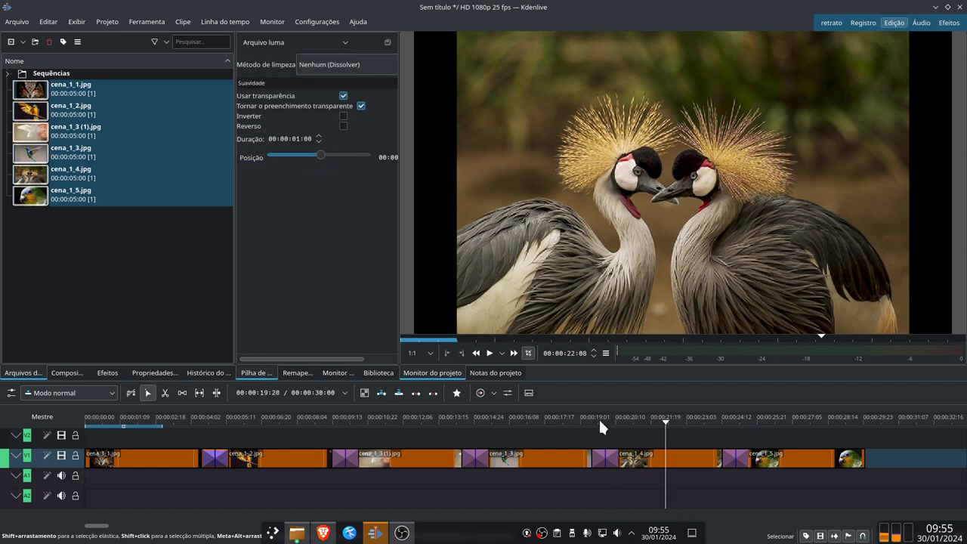
Play the mix between cena_1_3.jpg and cena_1_4.jpg from just before it, replay it once, and stop playback after the transition.
left_click(598, 419)
left_click(589, 422)
key("space")
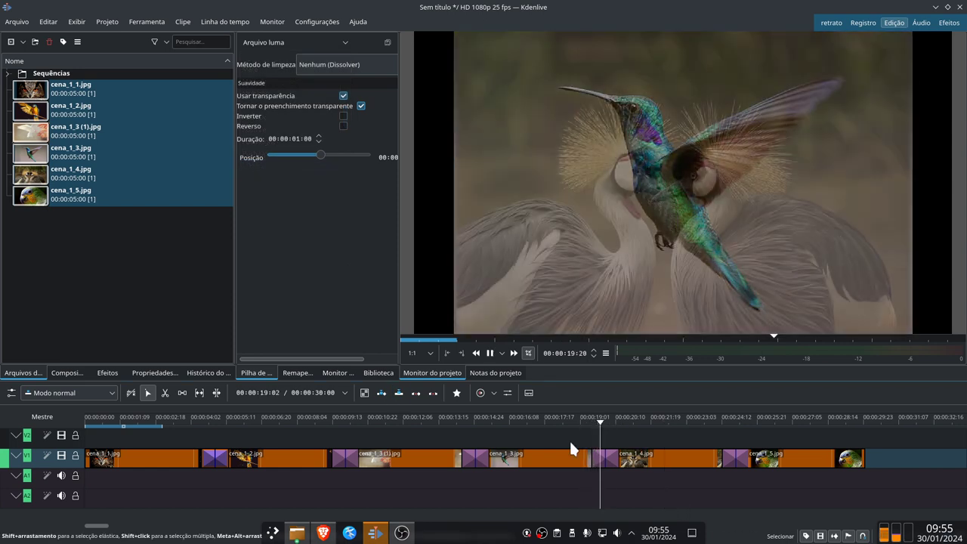
left_click(589, 416)
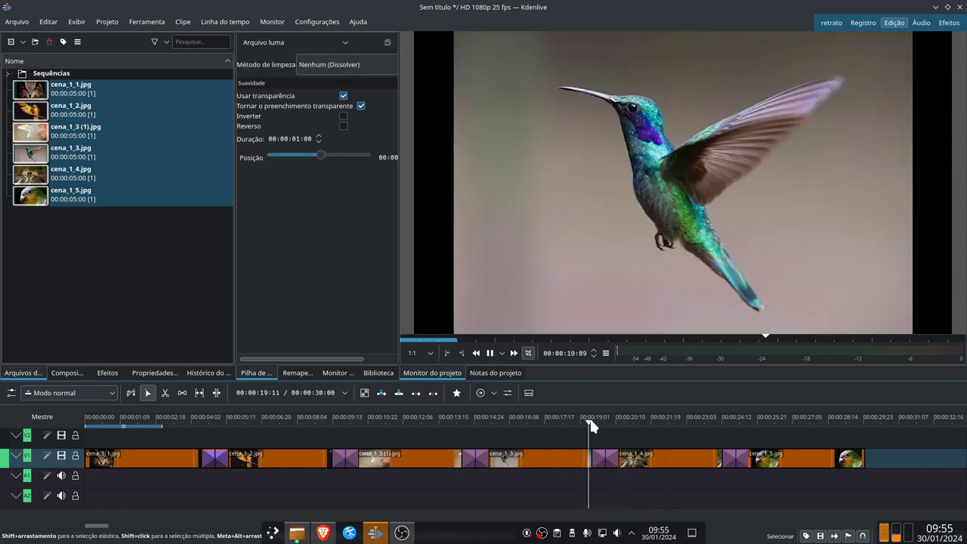
key("space")
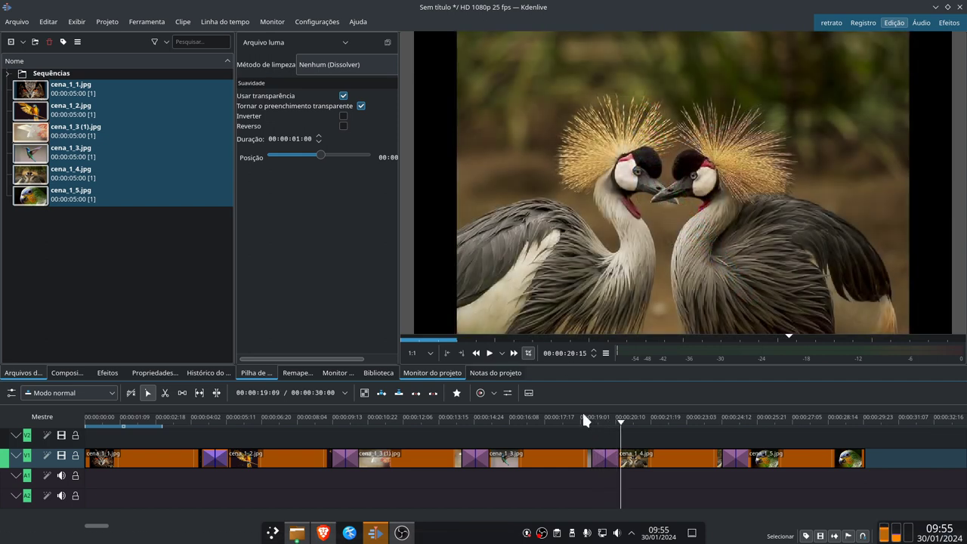